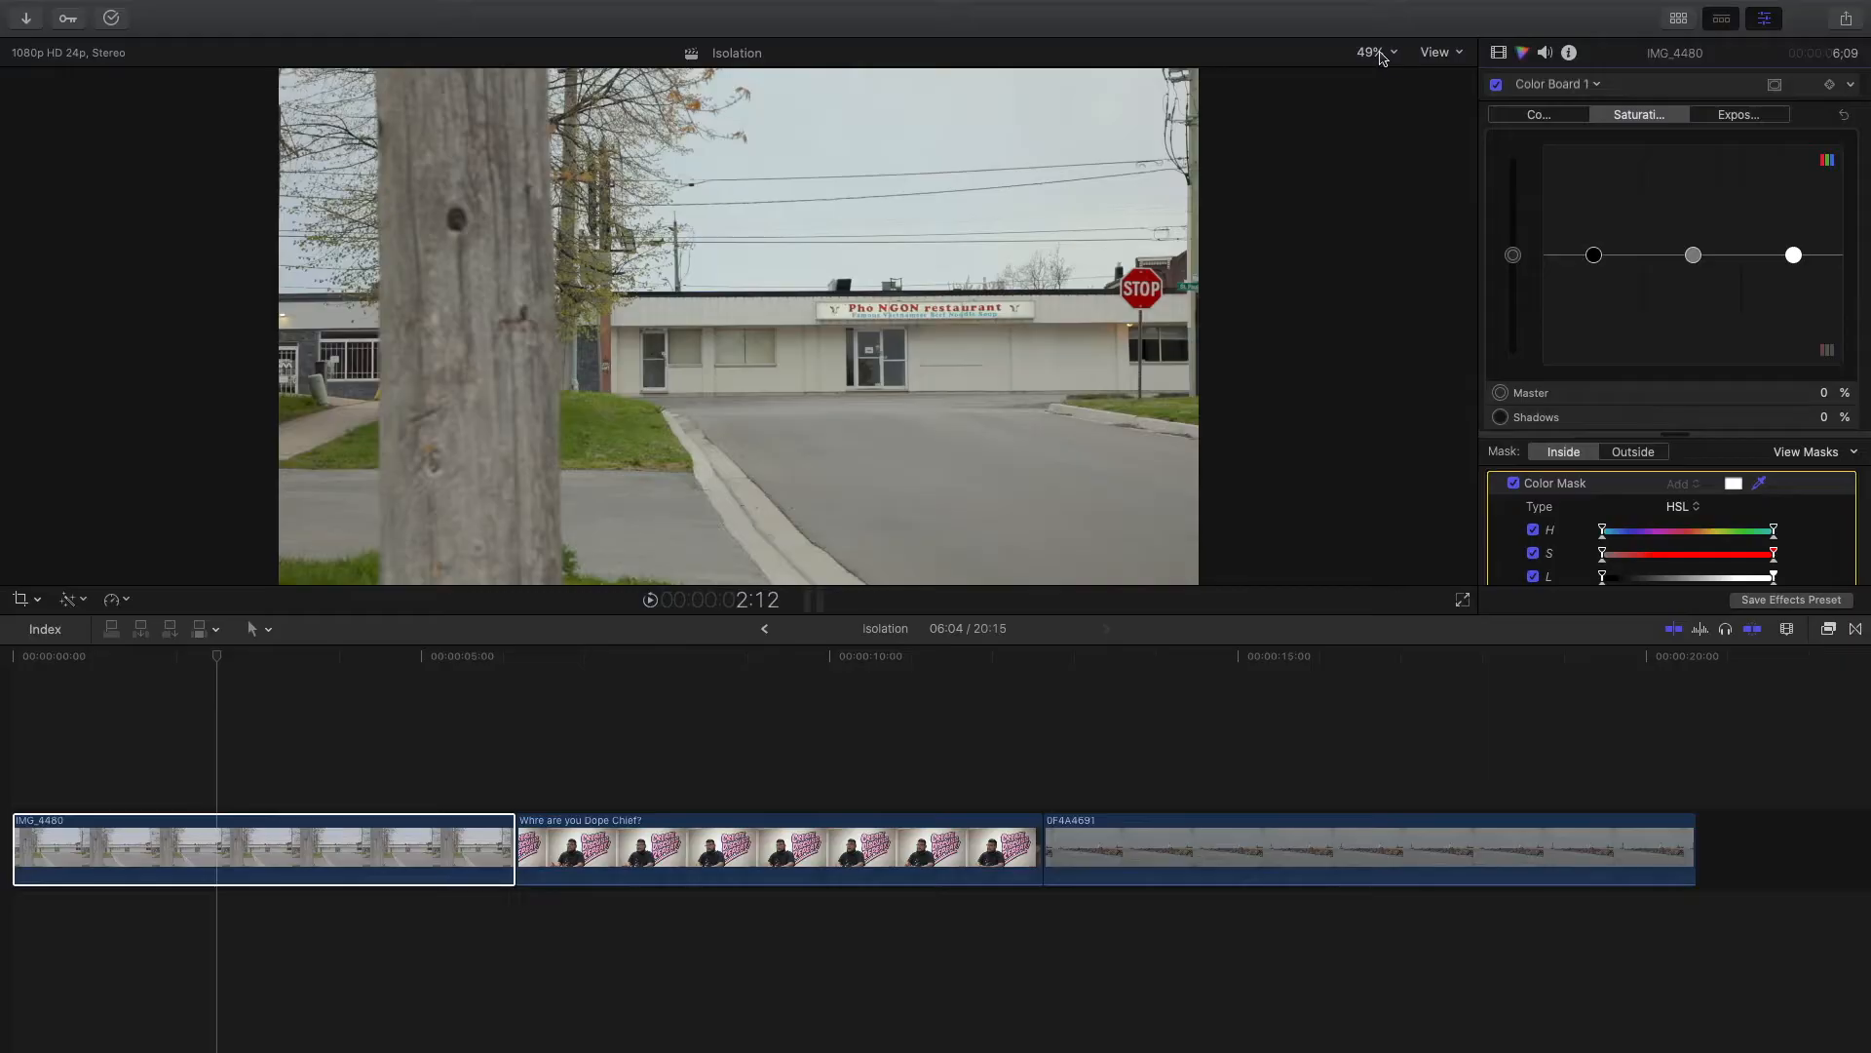
- Sample the stop sign's red for the color mask and set the Master saturation outside the mask to -100%
click(1372, 205)
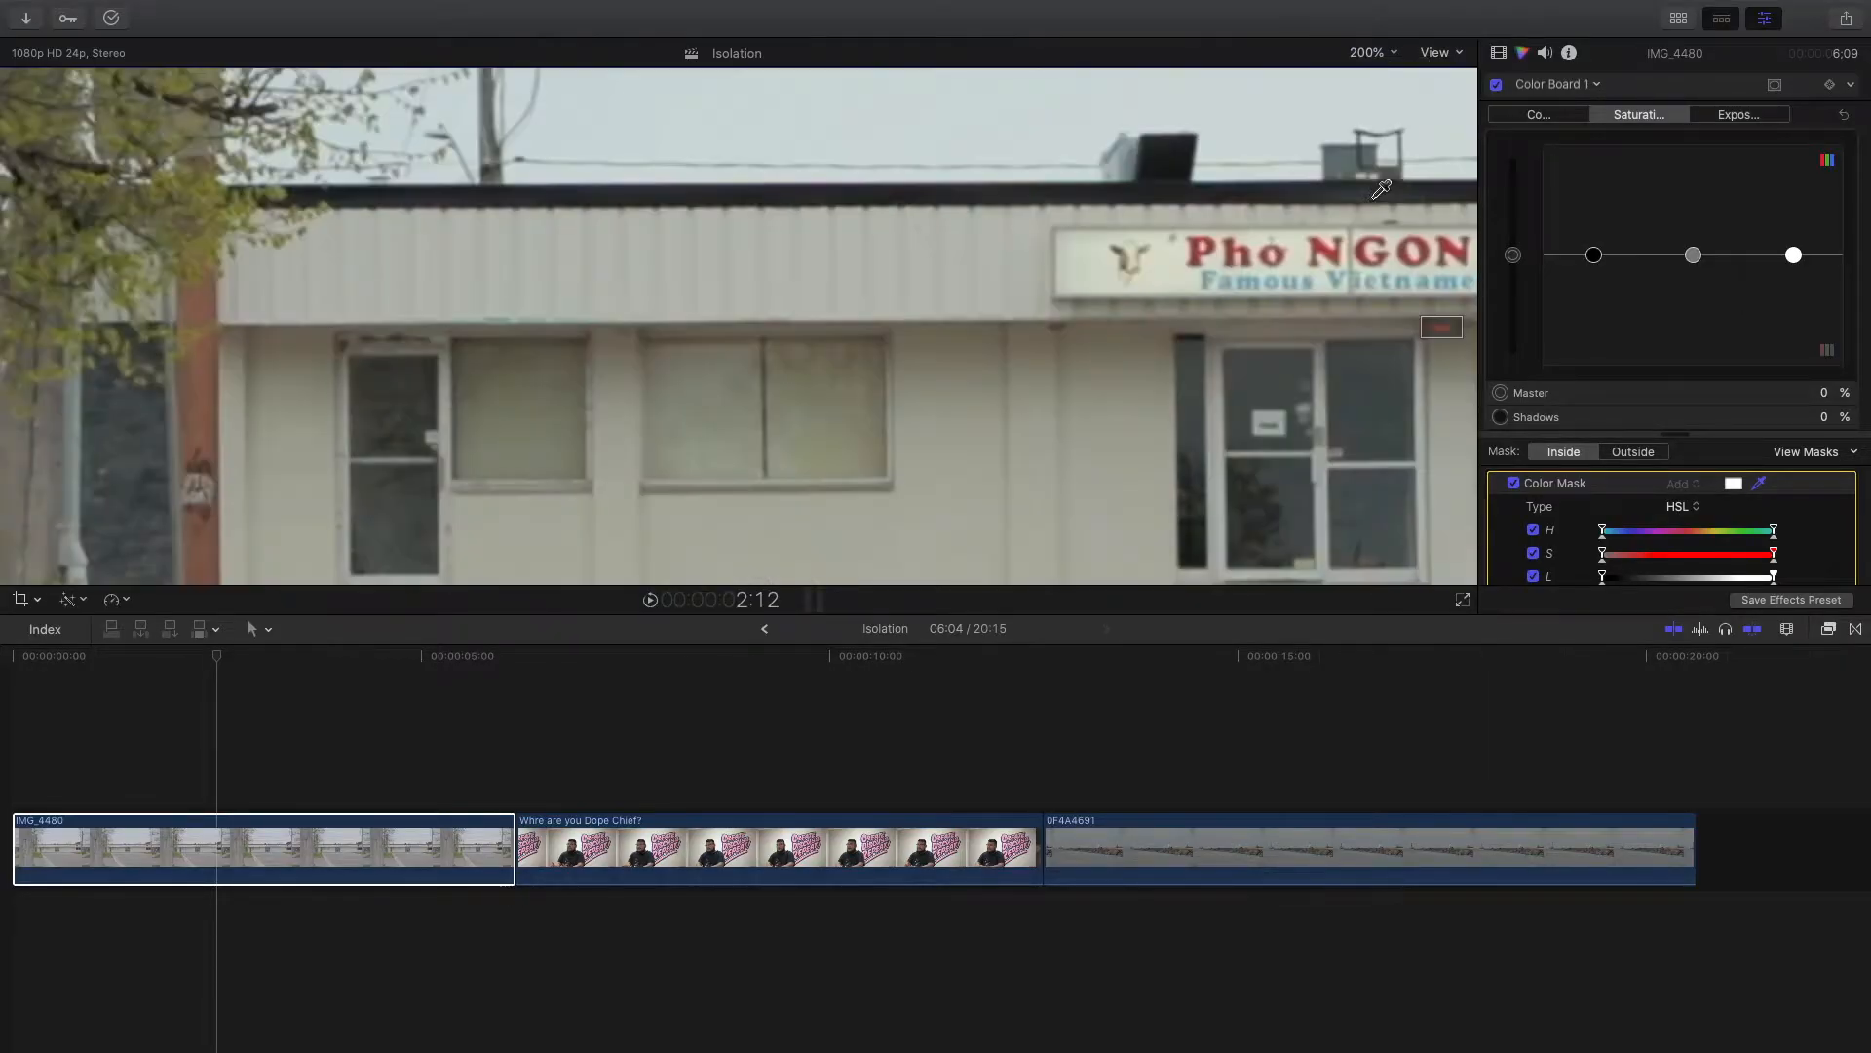
drag(1443, 331, 1468, 327)
drag(1231, 367, 1238, 368)
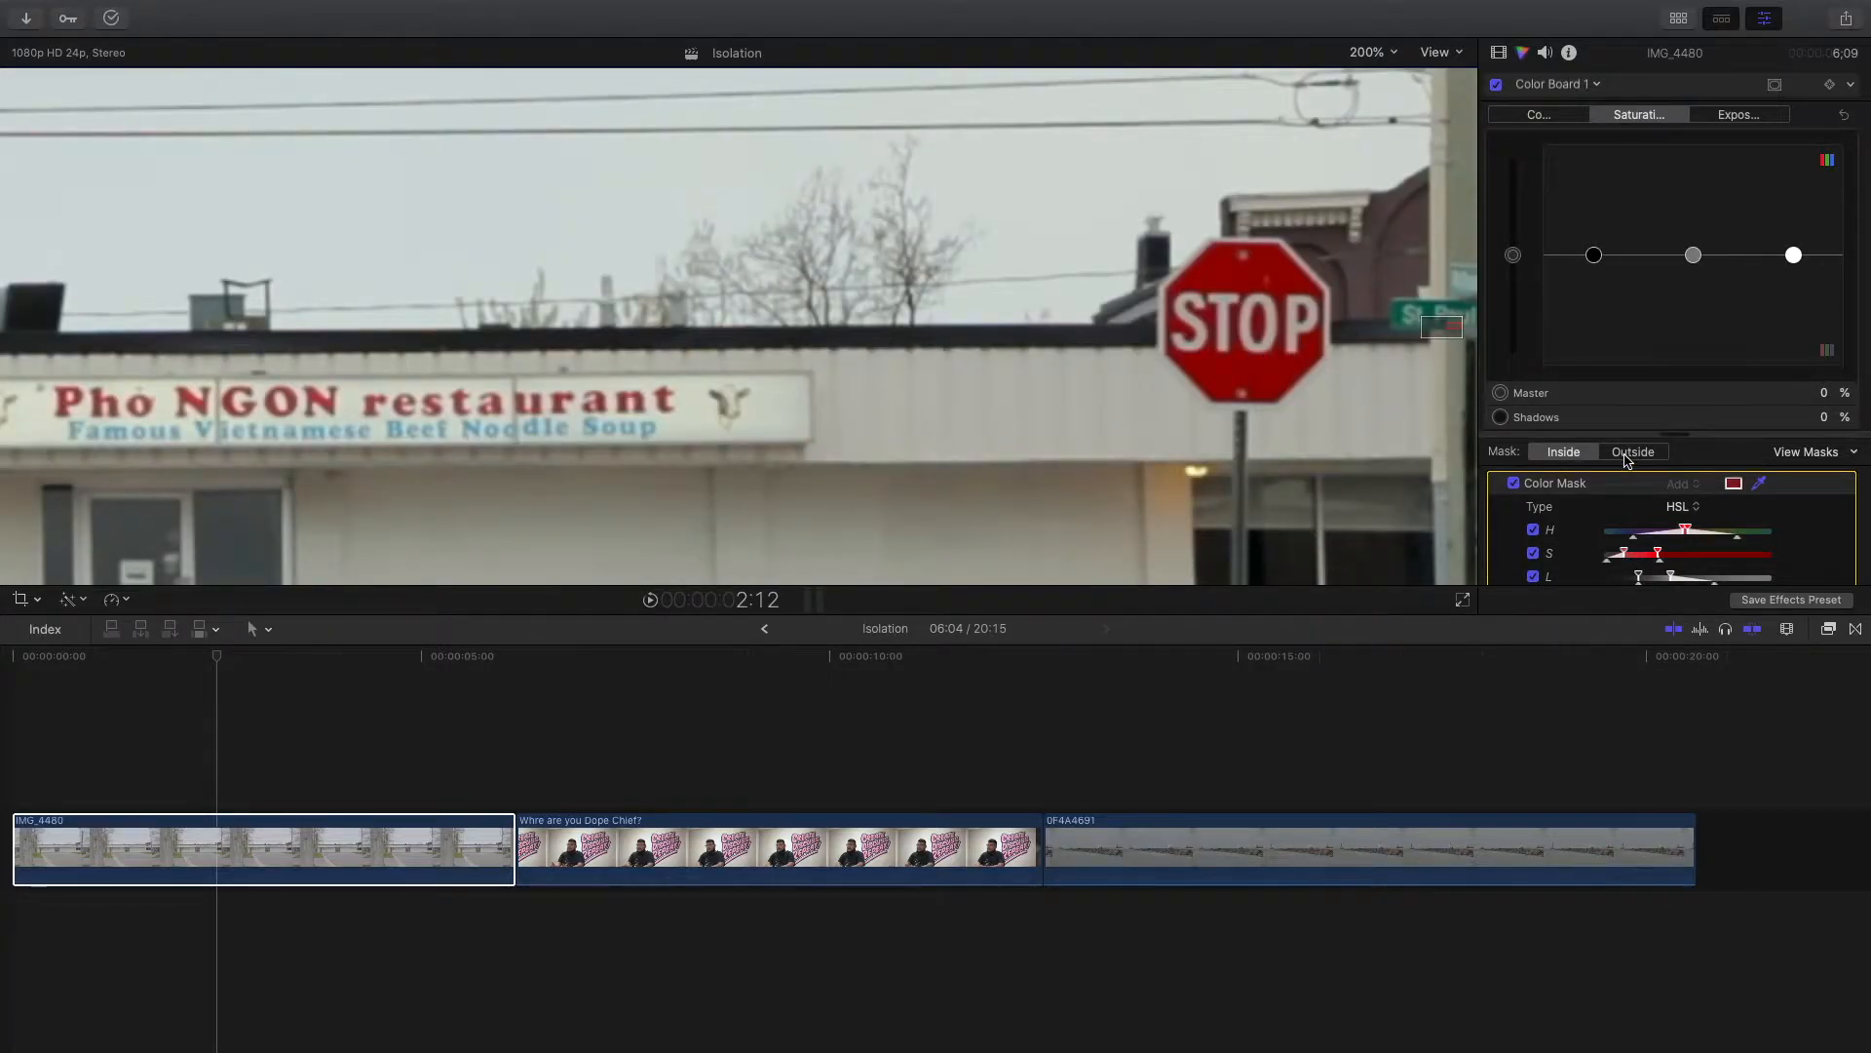
click(1624, 454)
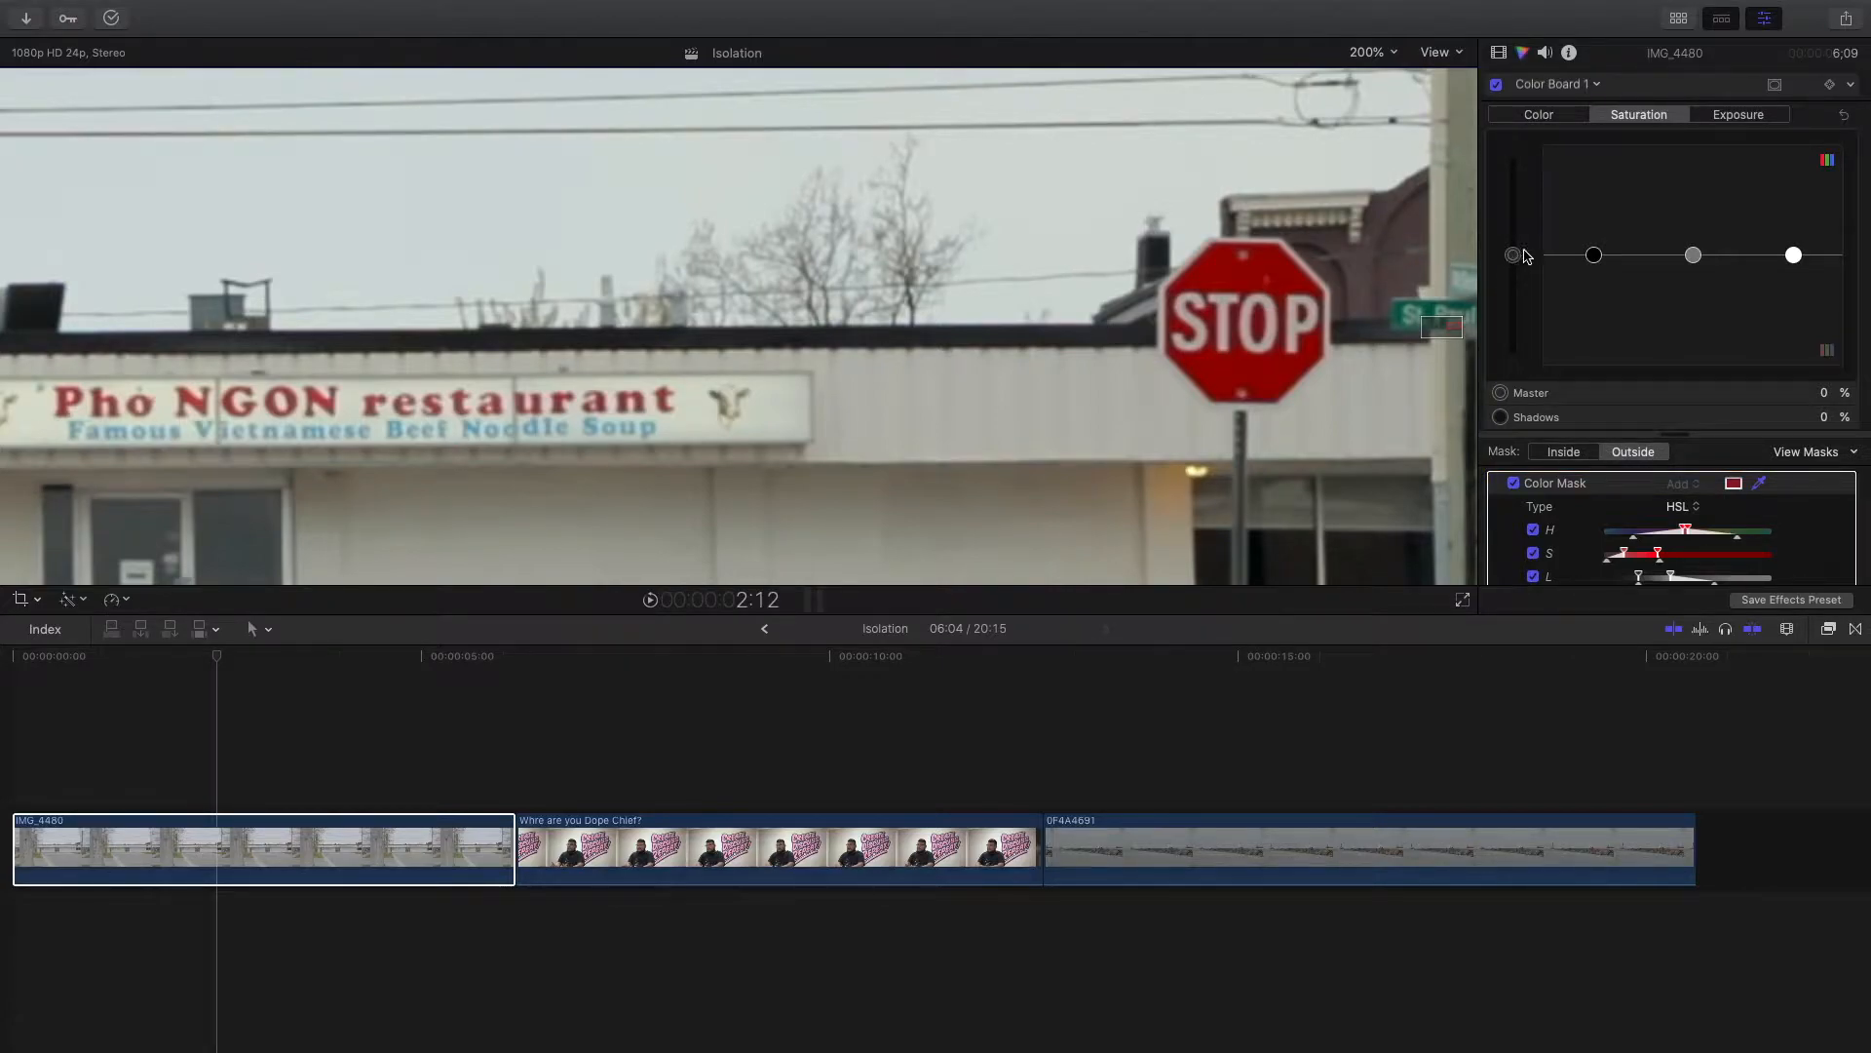
drag(1515, 258, 1513, 365)
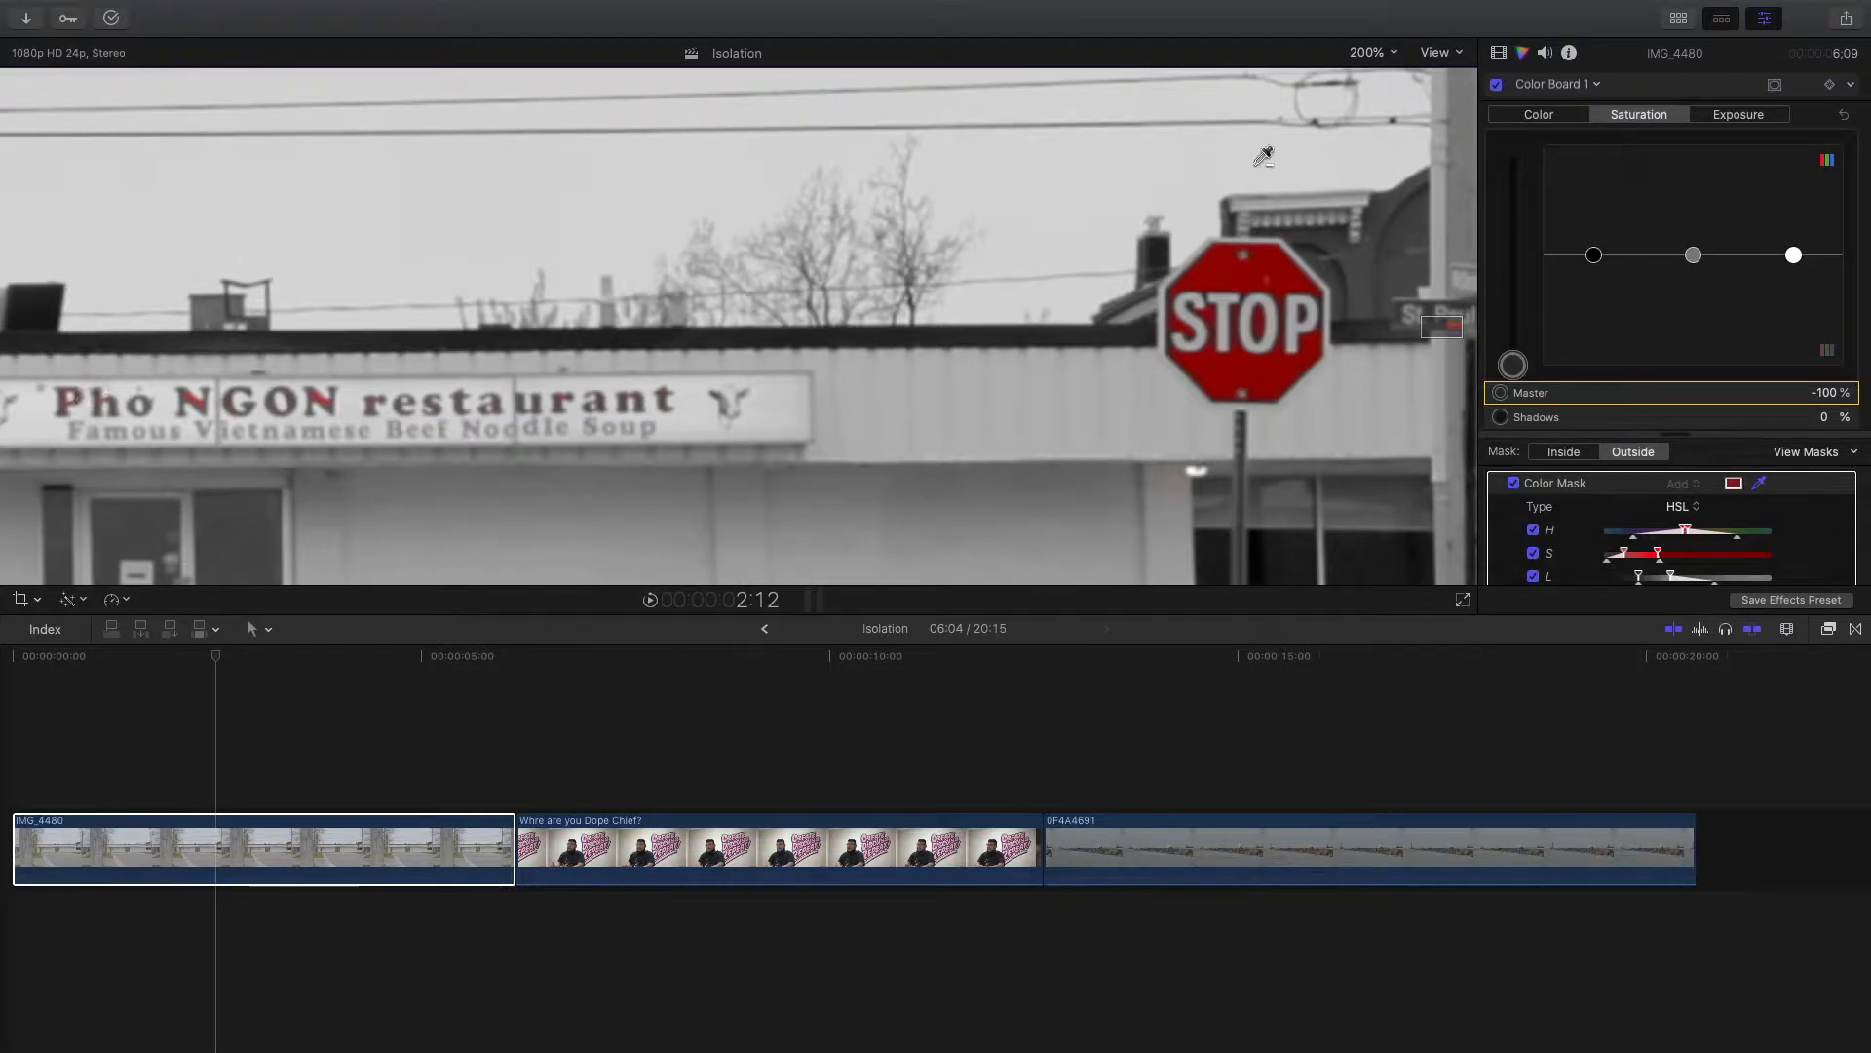
- Try sampling the restaurant sign's red lettering for the color mask, and return to the stop sign's red
drag(1444, 329, 1431, 325)
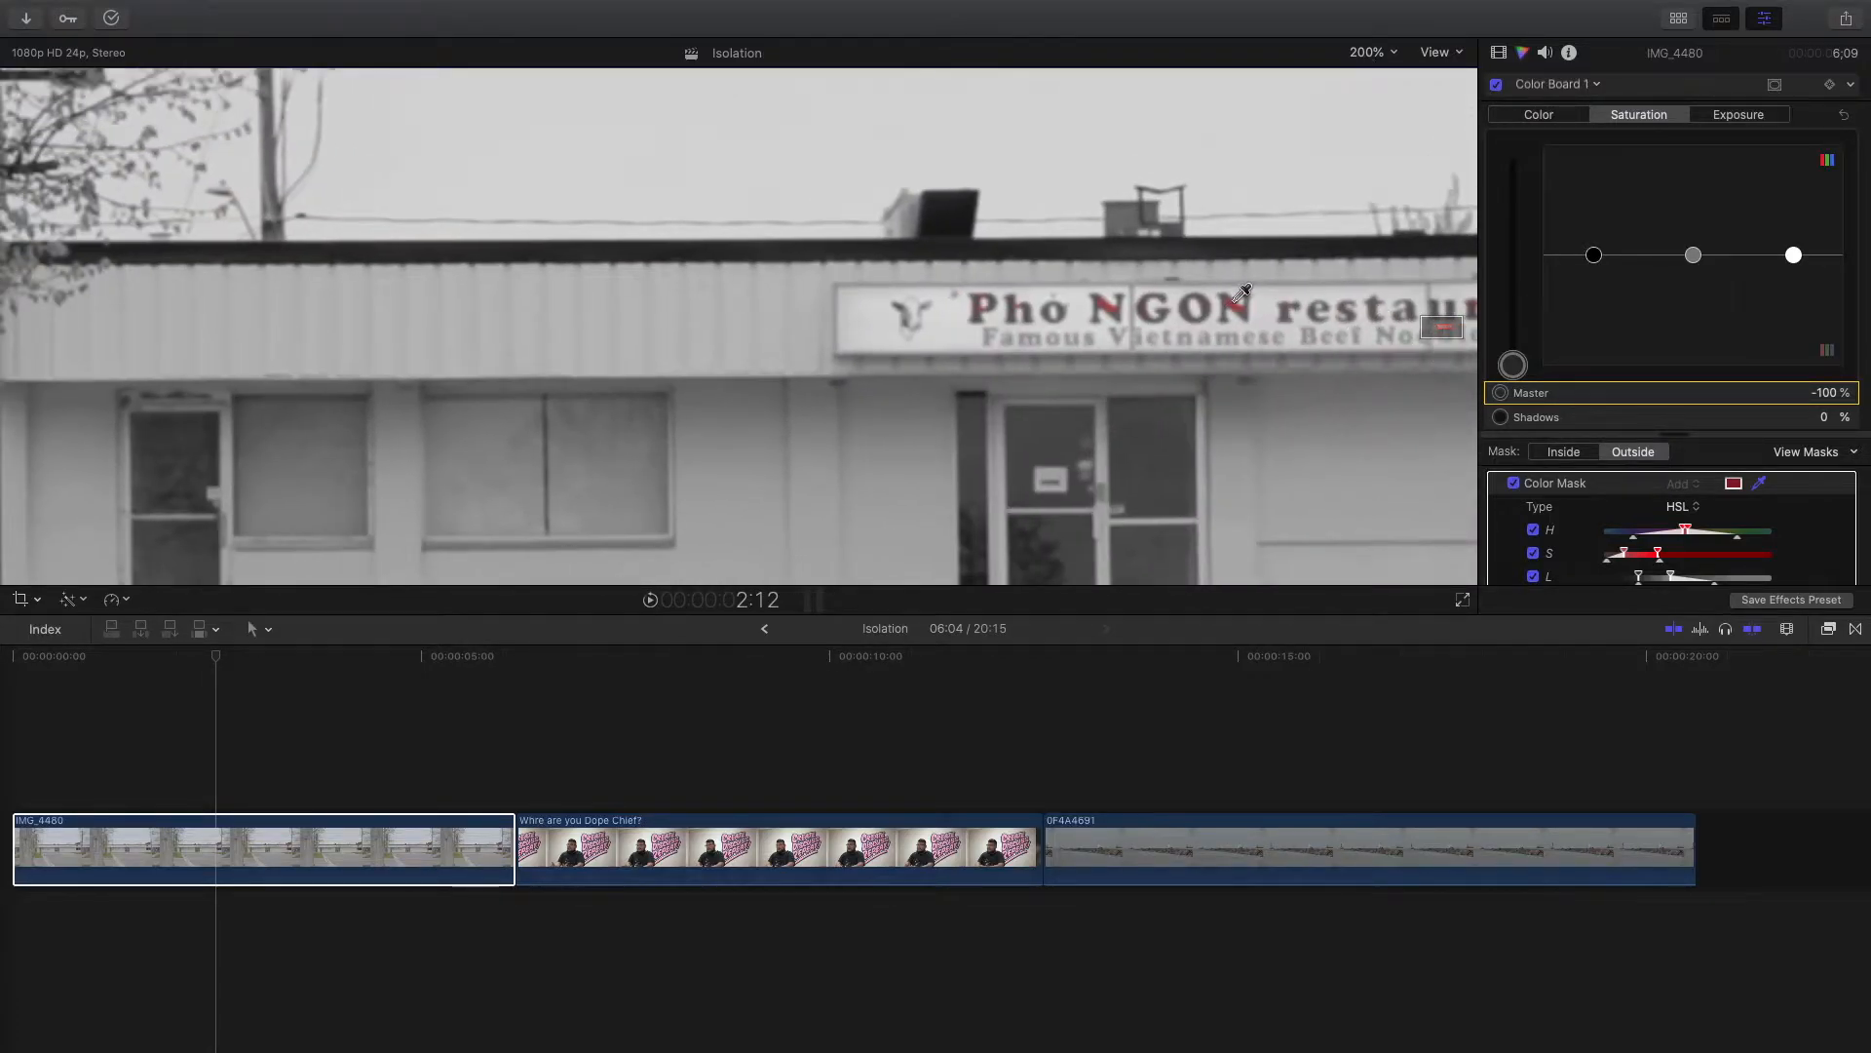
click(989, 299)
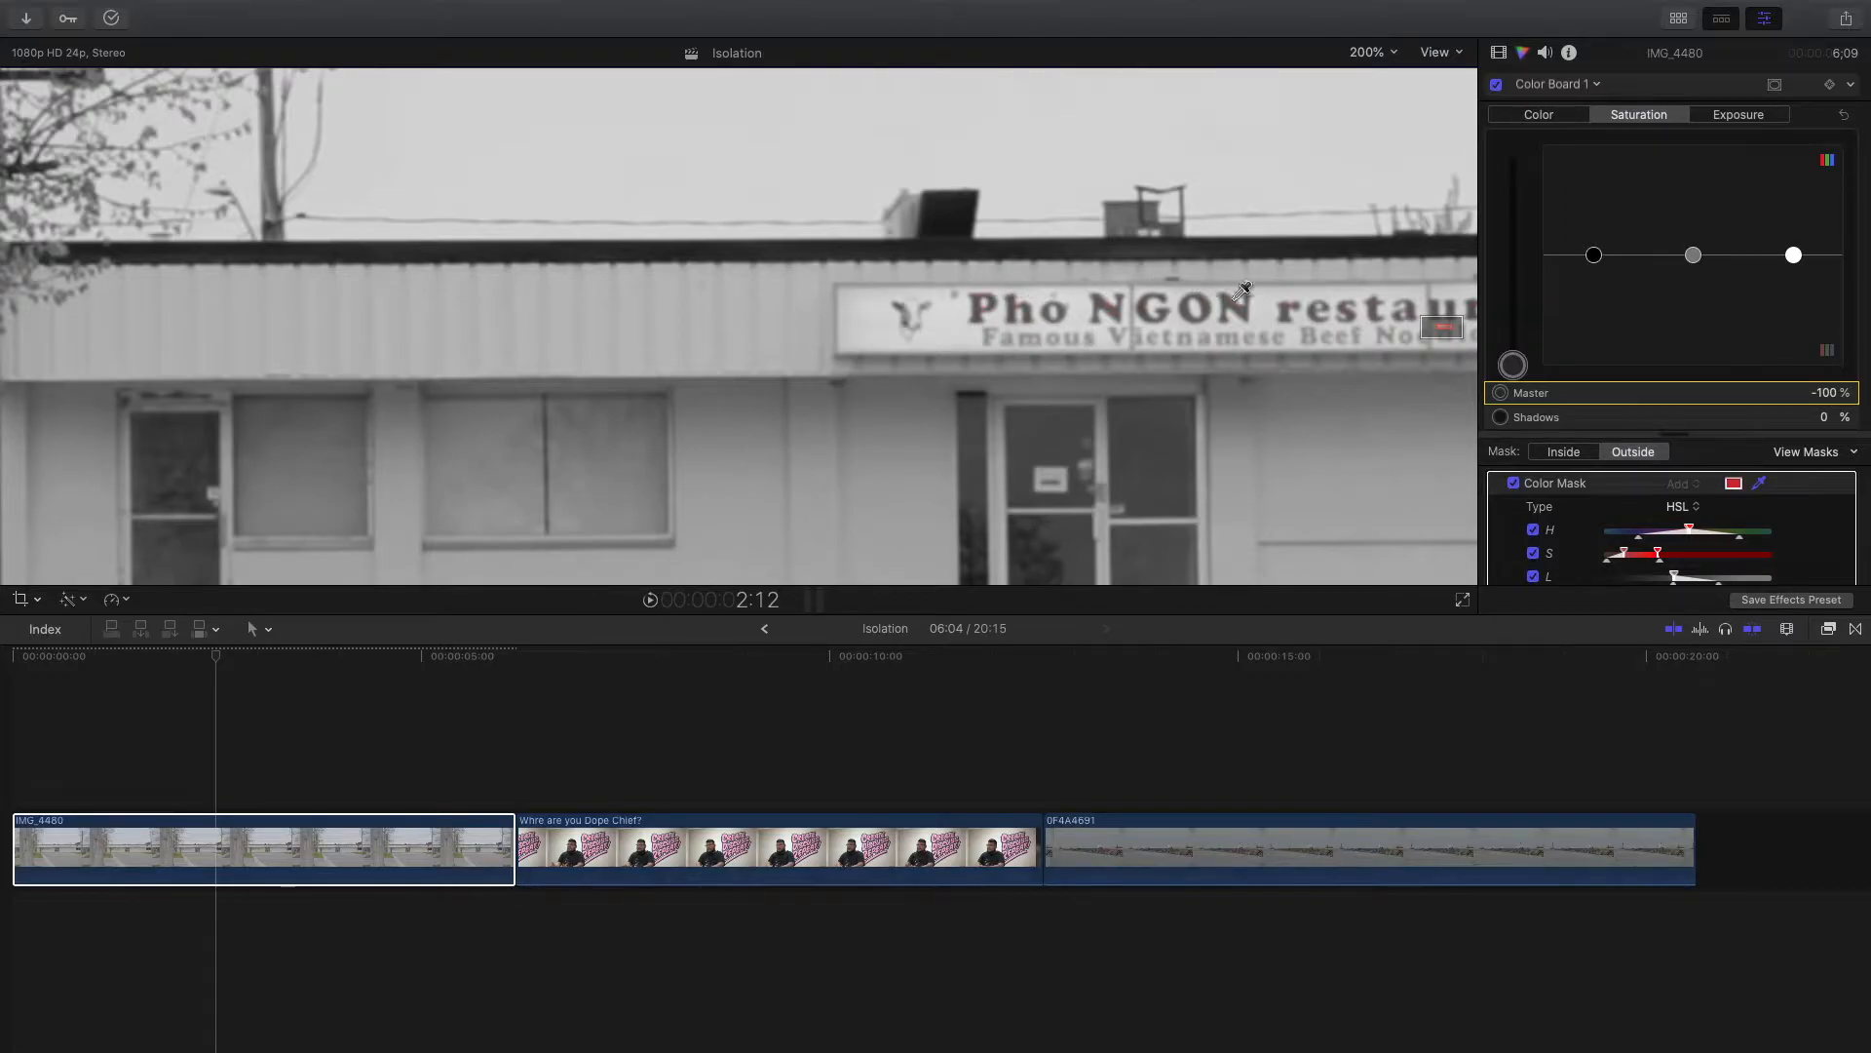
scroll(1357, 305, right, 10)
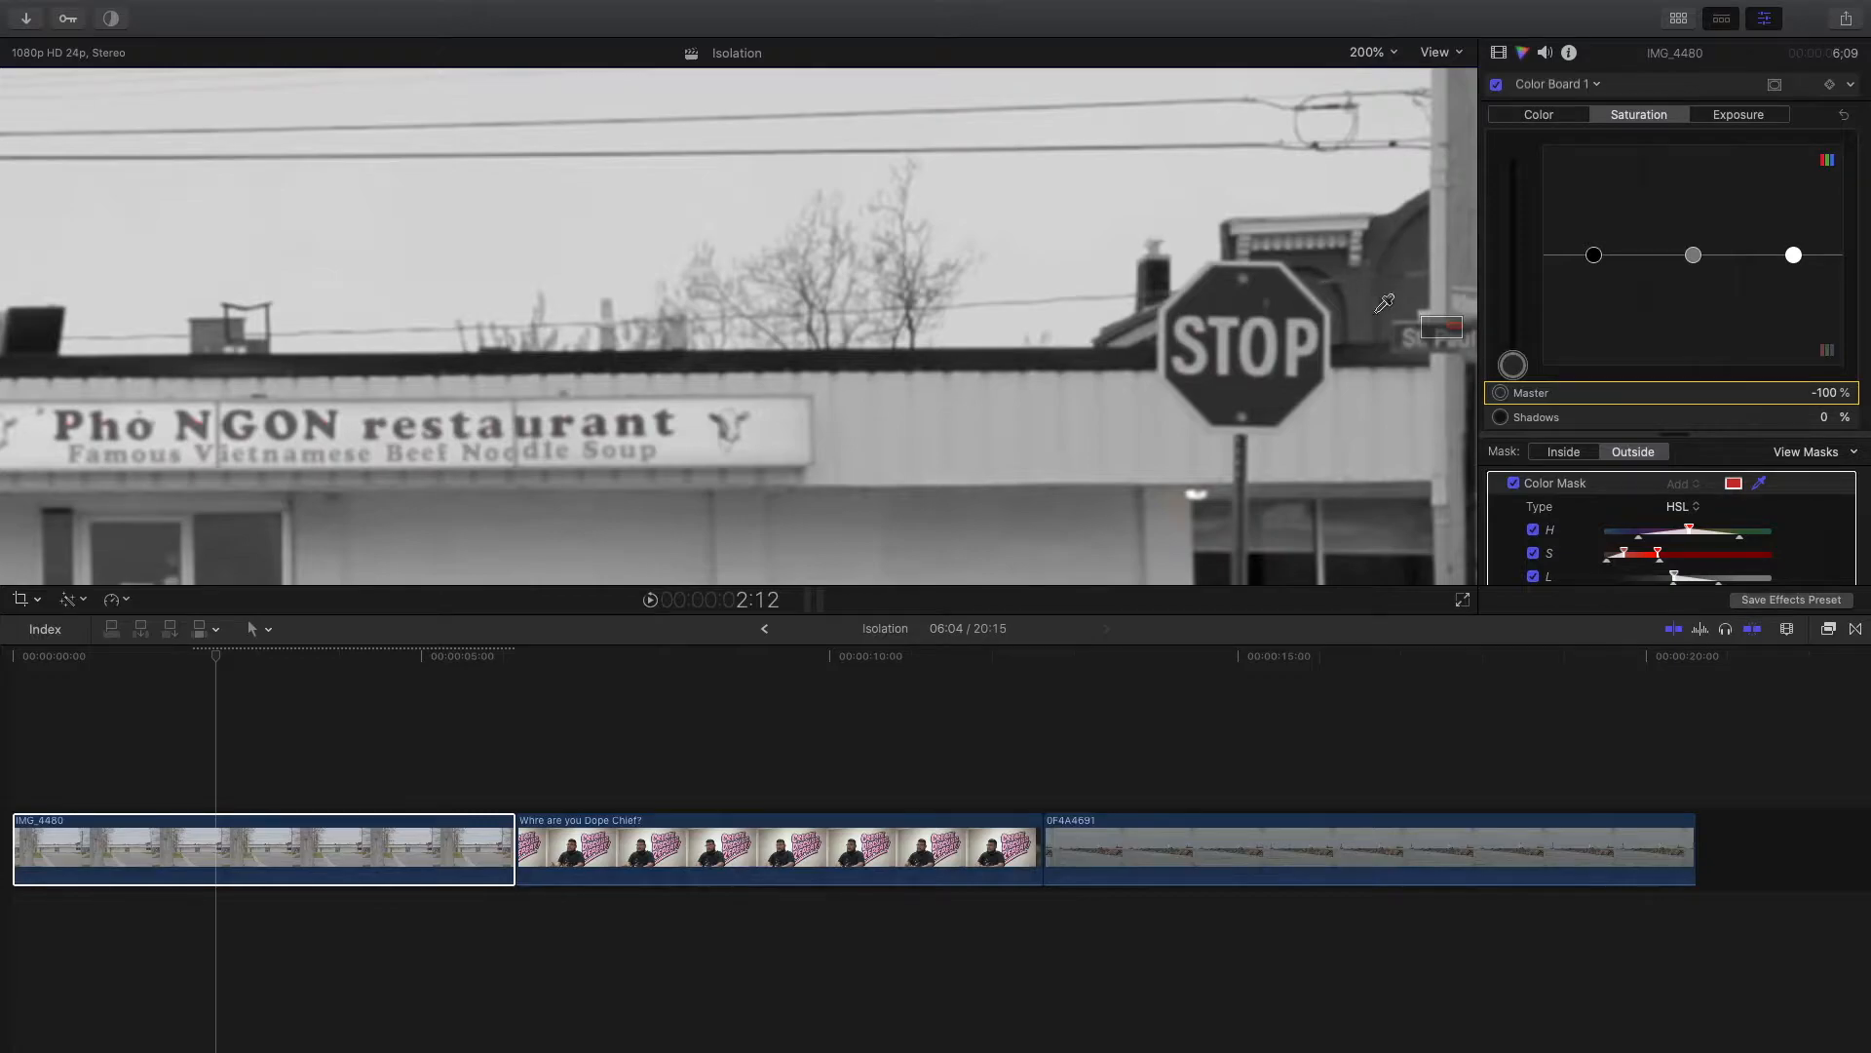
click(1400, 256)
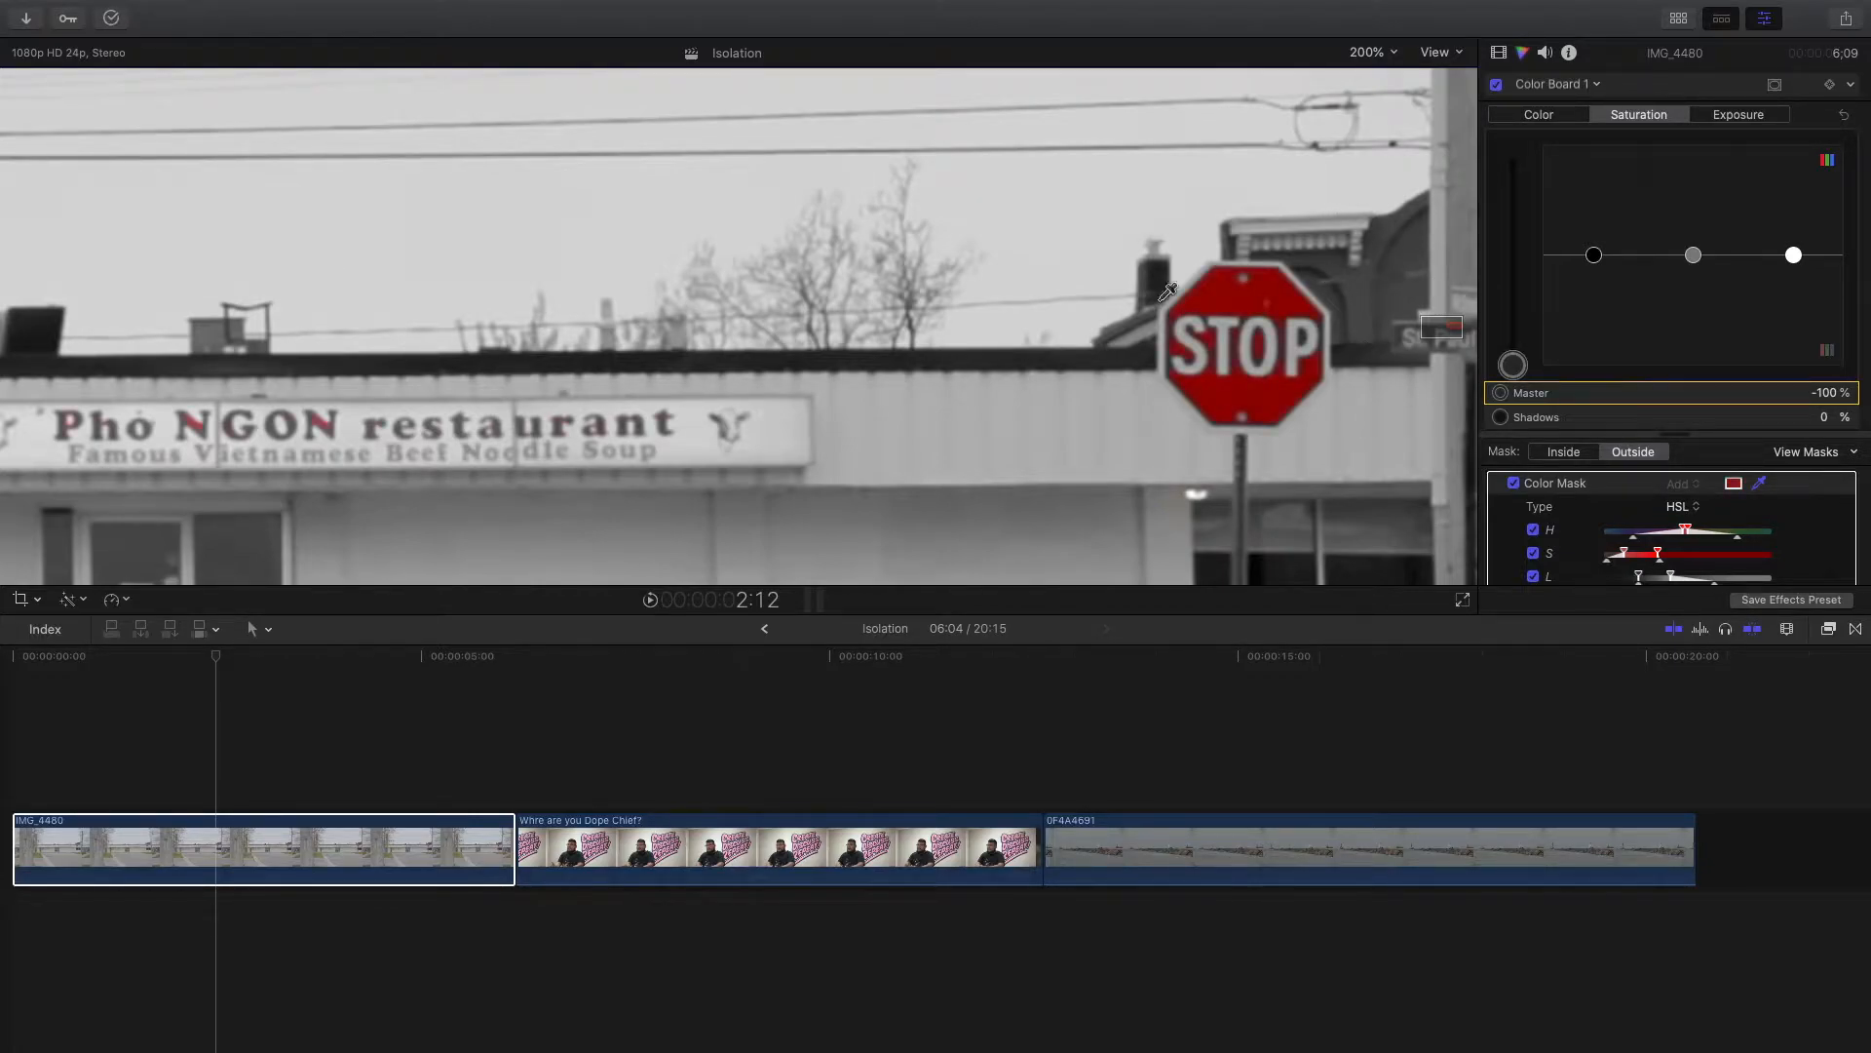
- Add a shape mask to the color board correction and centre it on the stop sign
click(1850, 86)
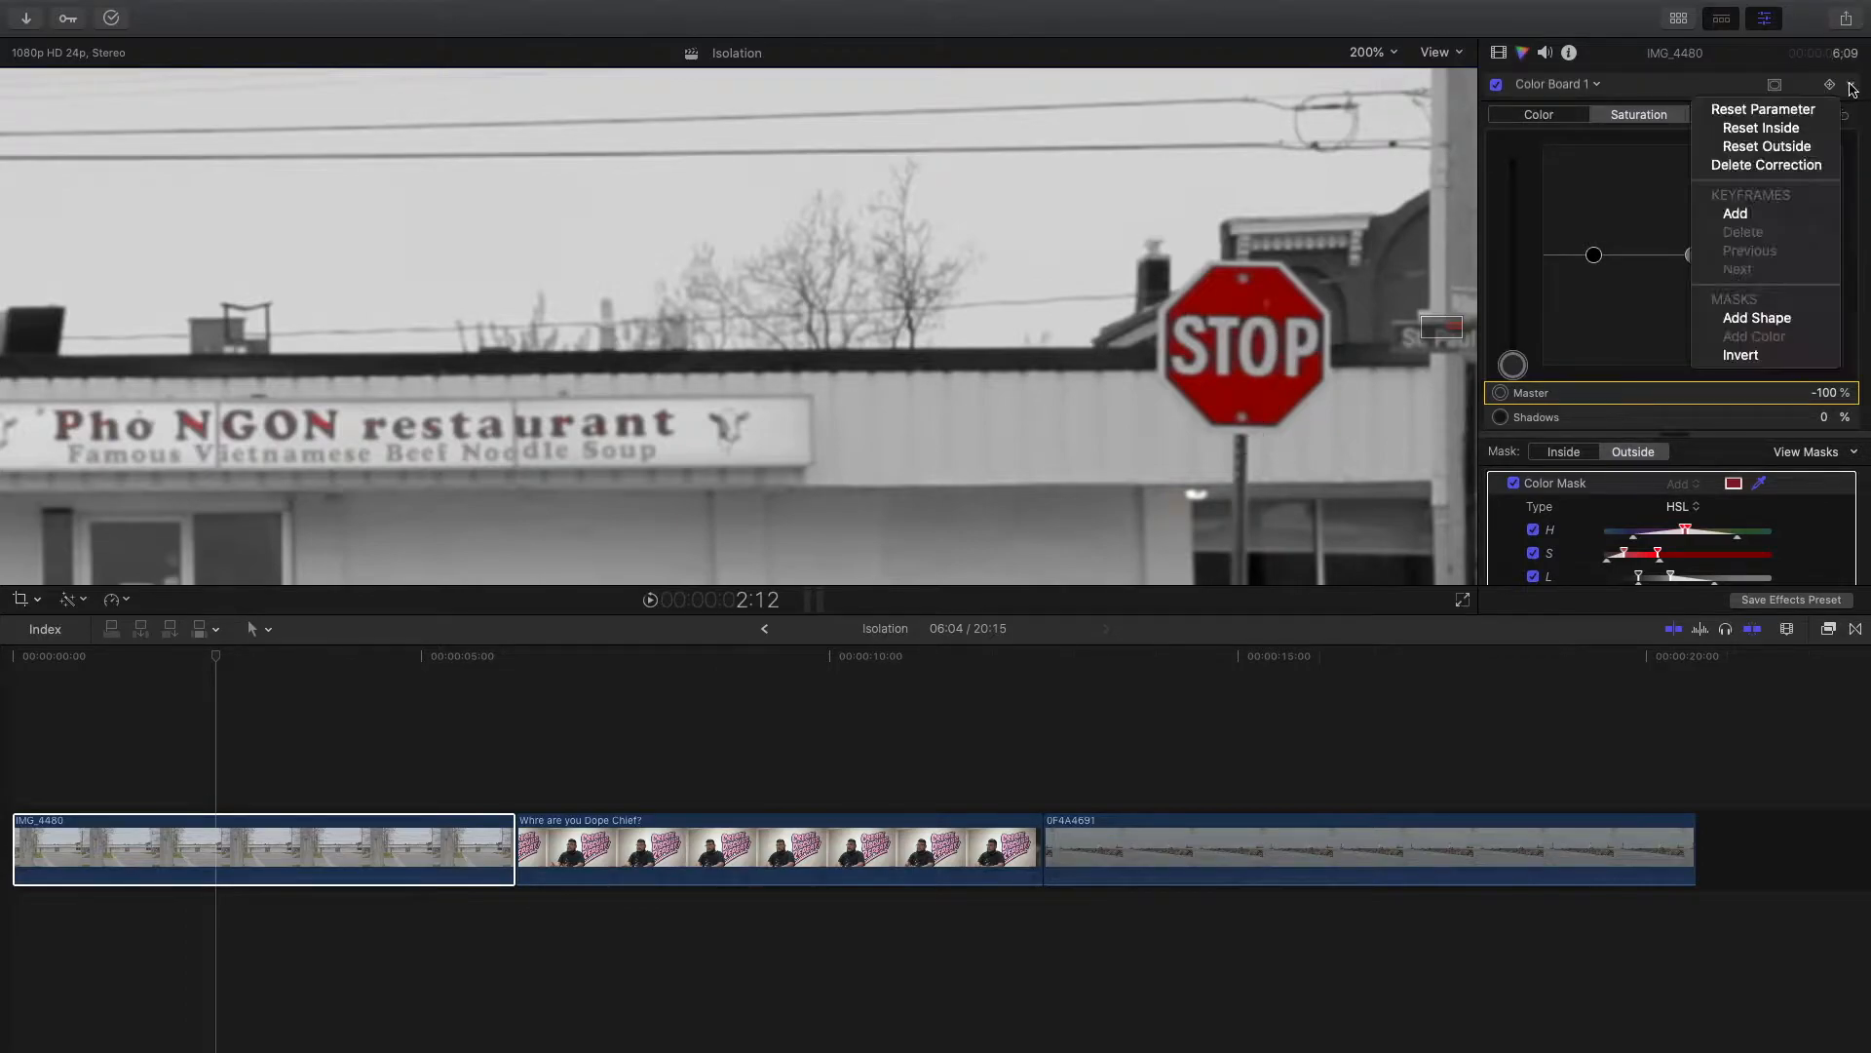
click(1758, 318)
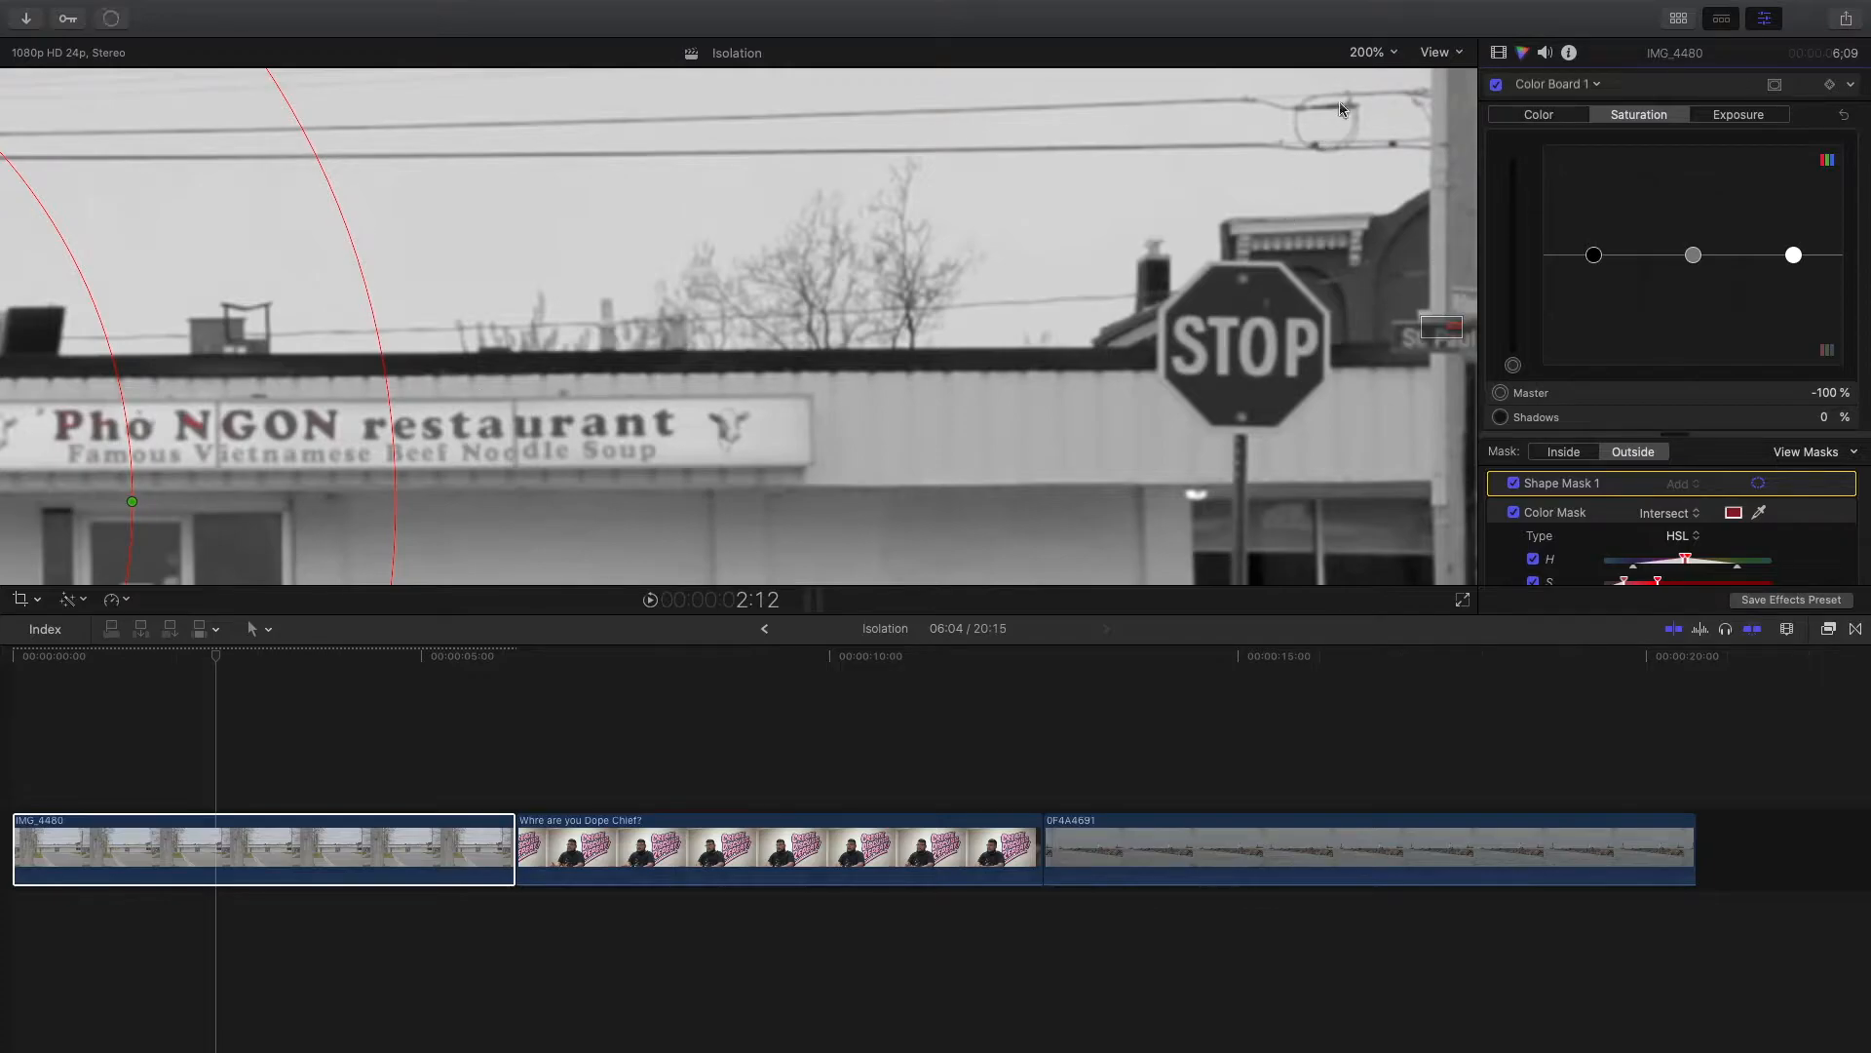
click(1371, 52)
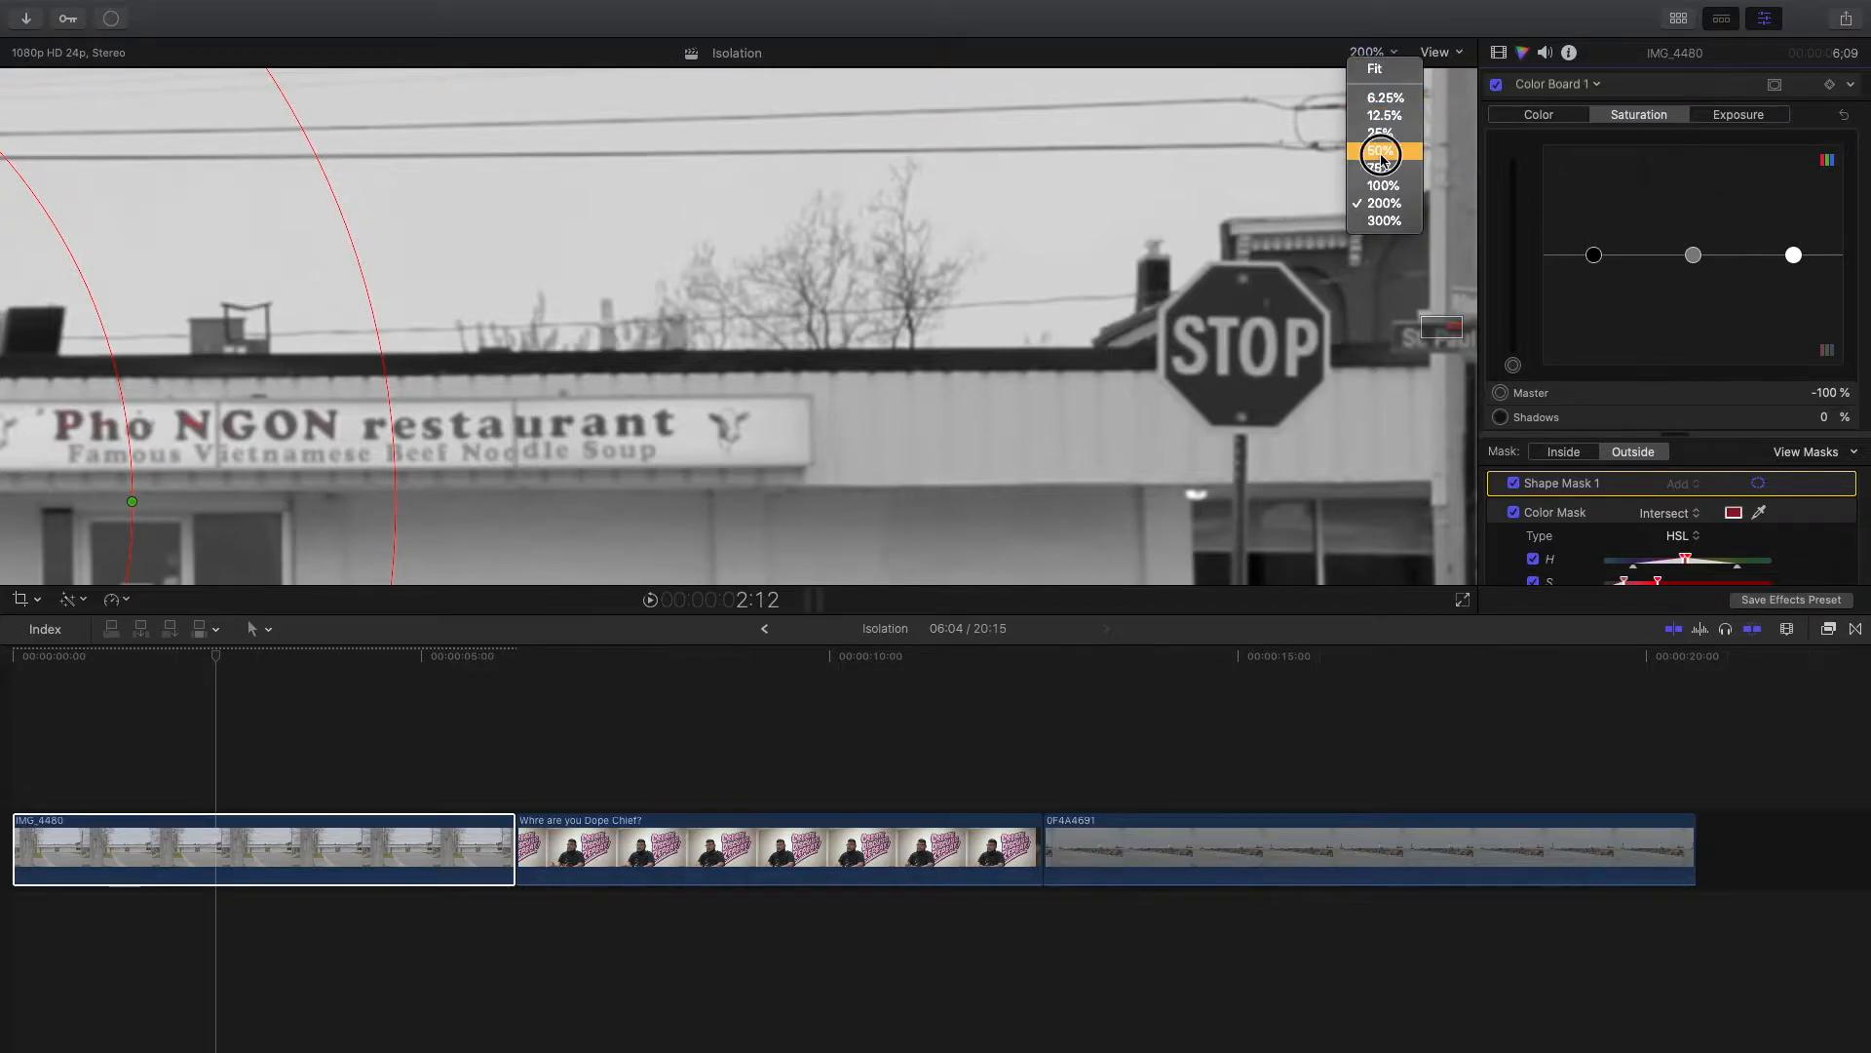
click(1383, 156)
drag(742, 327, 1149, 294)
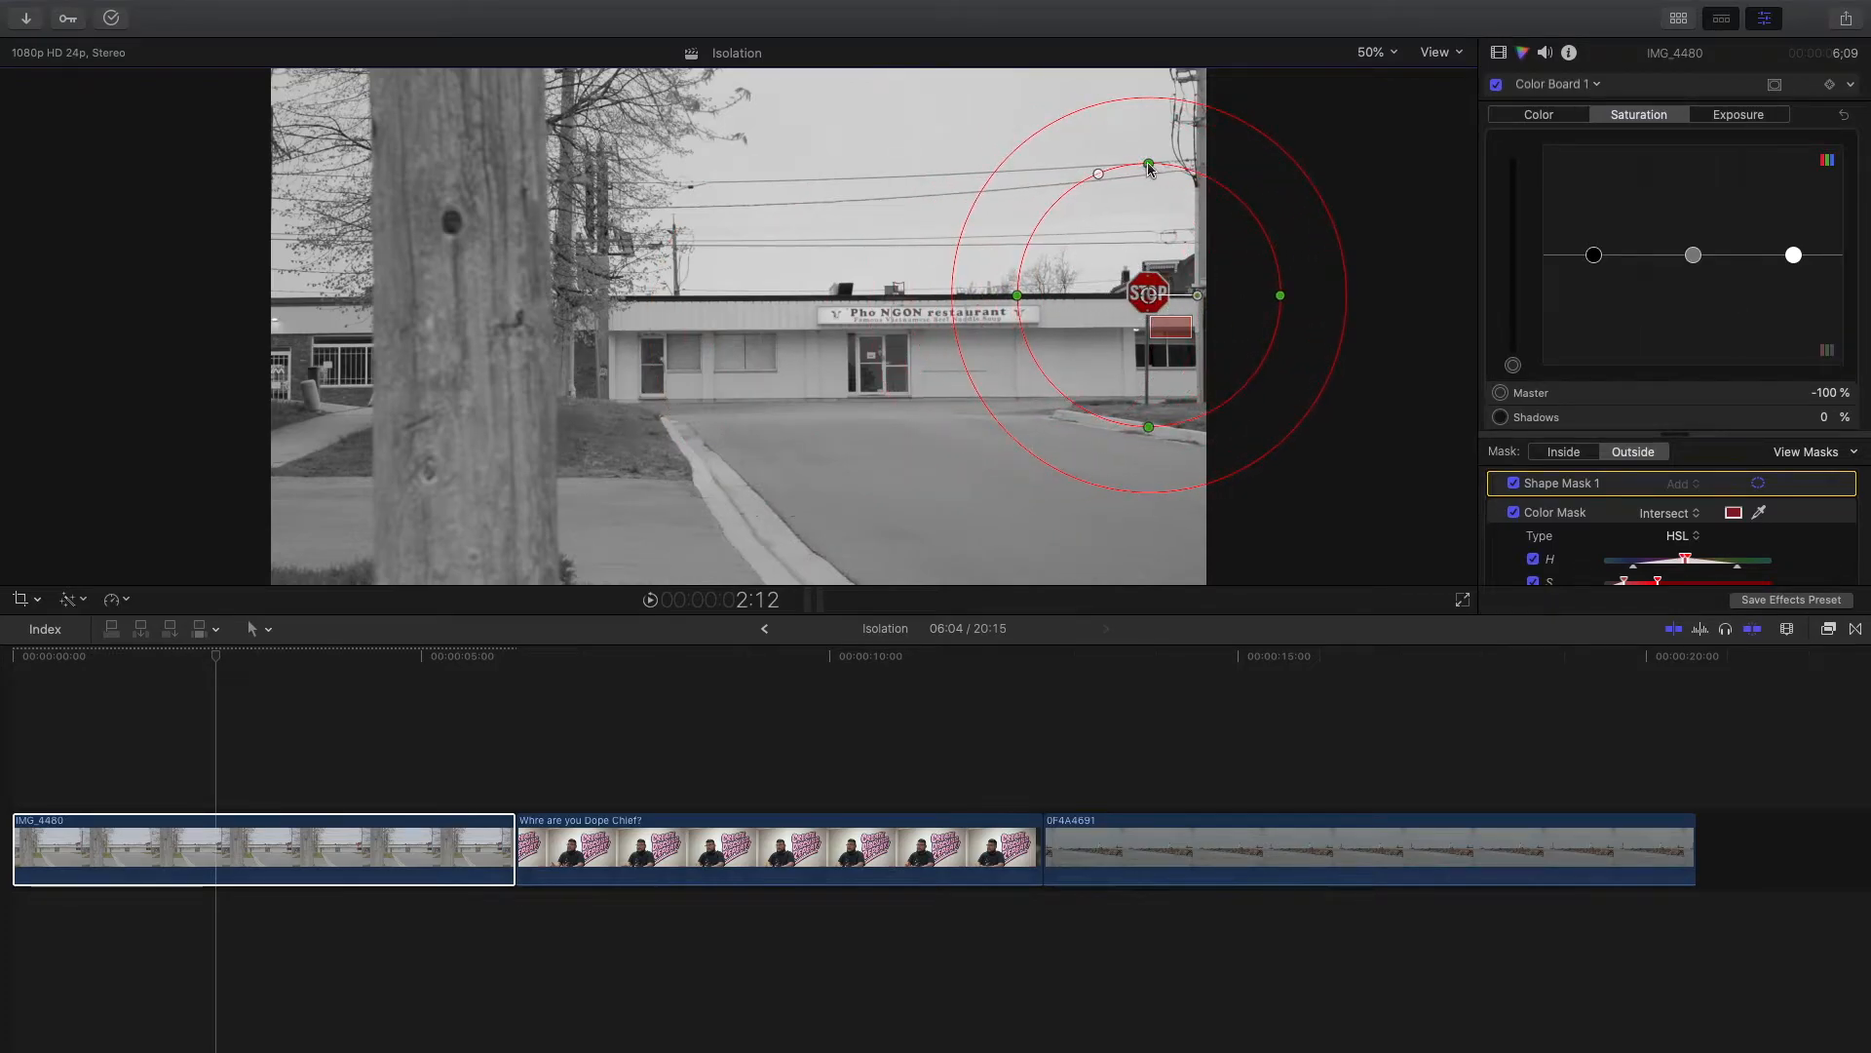
- Shrink the shape mask to fit closely around the stop sign and reduce its outer feathering
drag(1149, 166, 1121, 293)
key(super+equal)
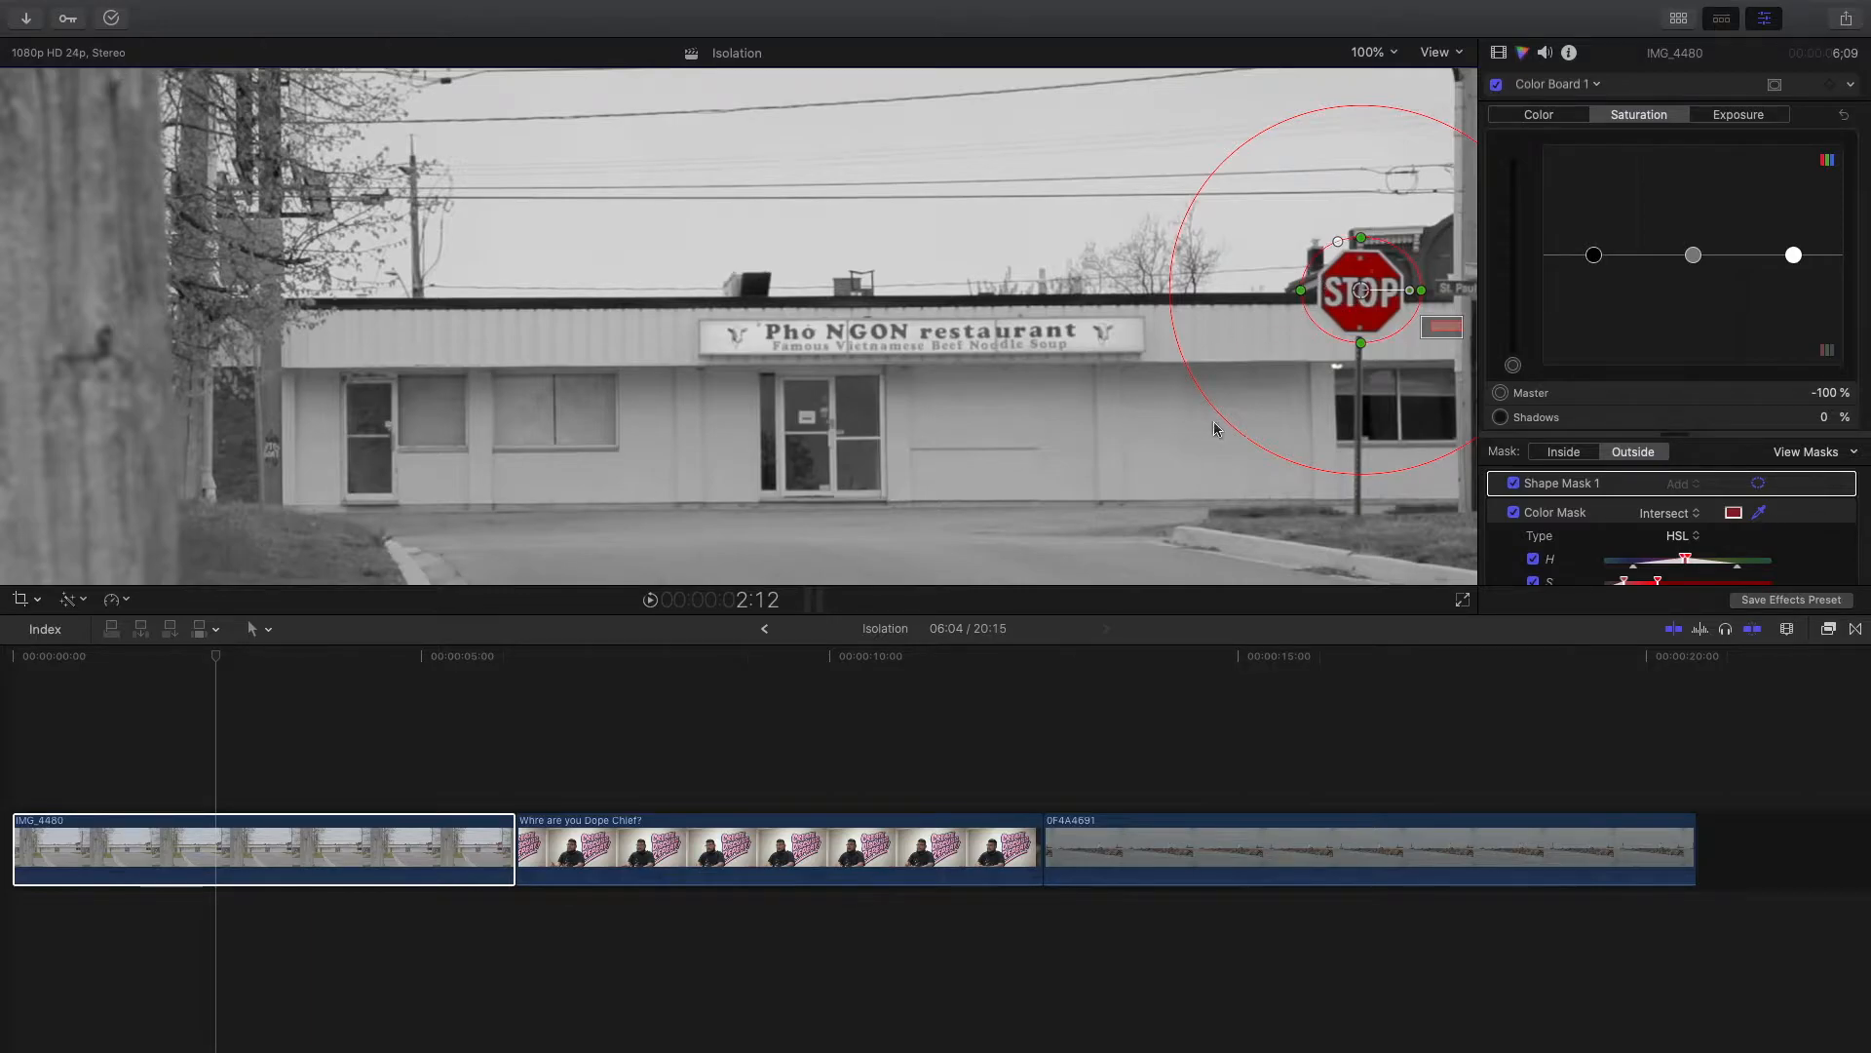
drag(1219, 417, 1283, 321)
key(shift+z)
click(1642, 90)
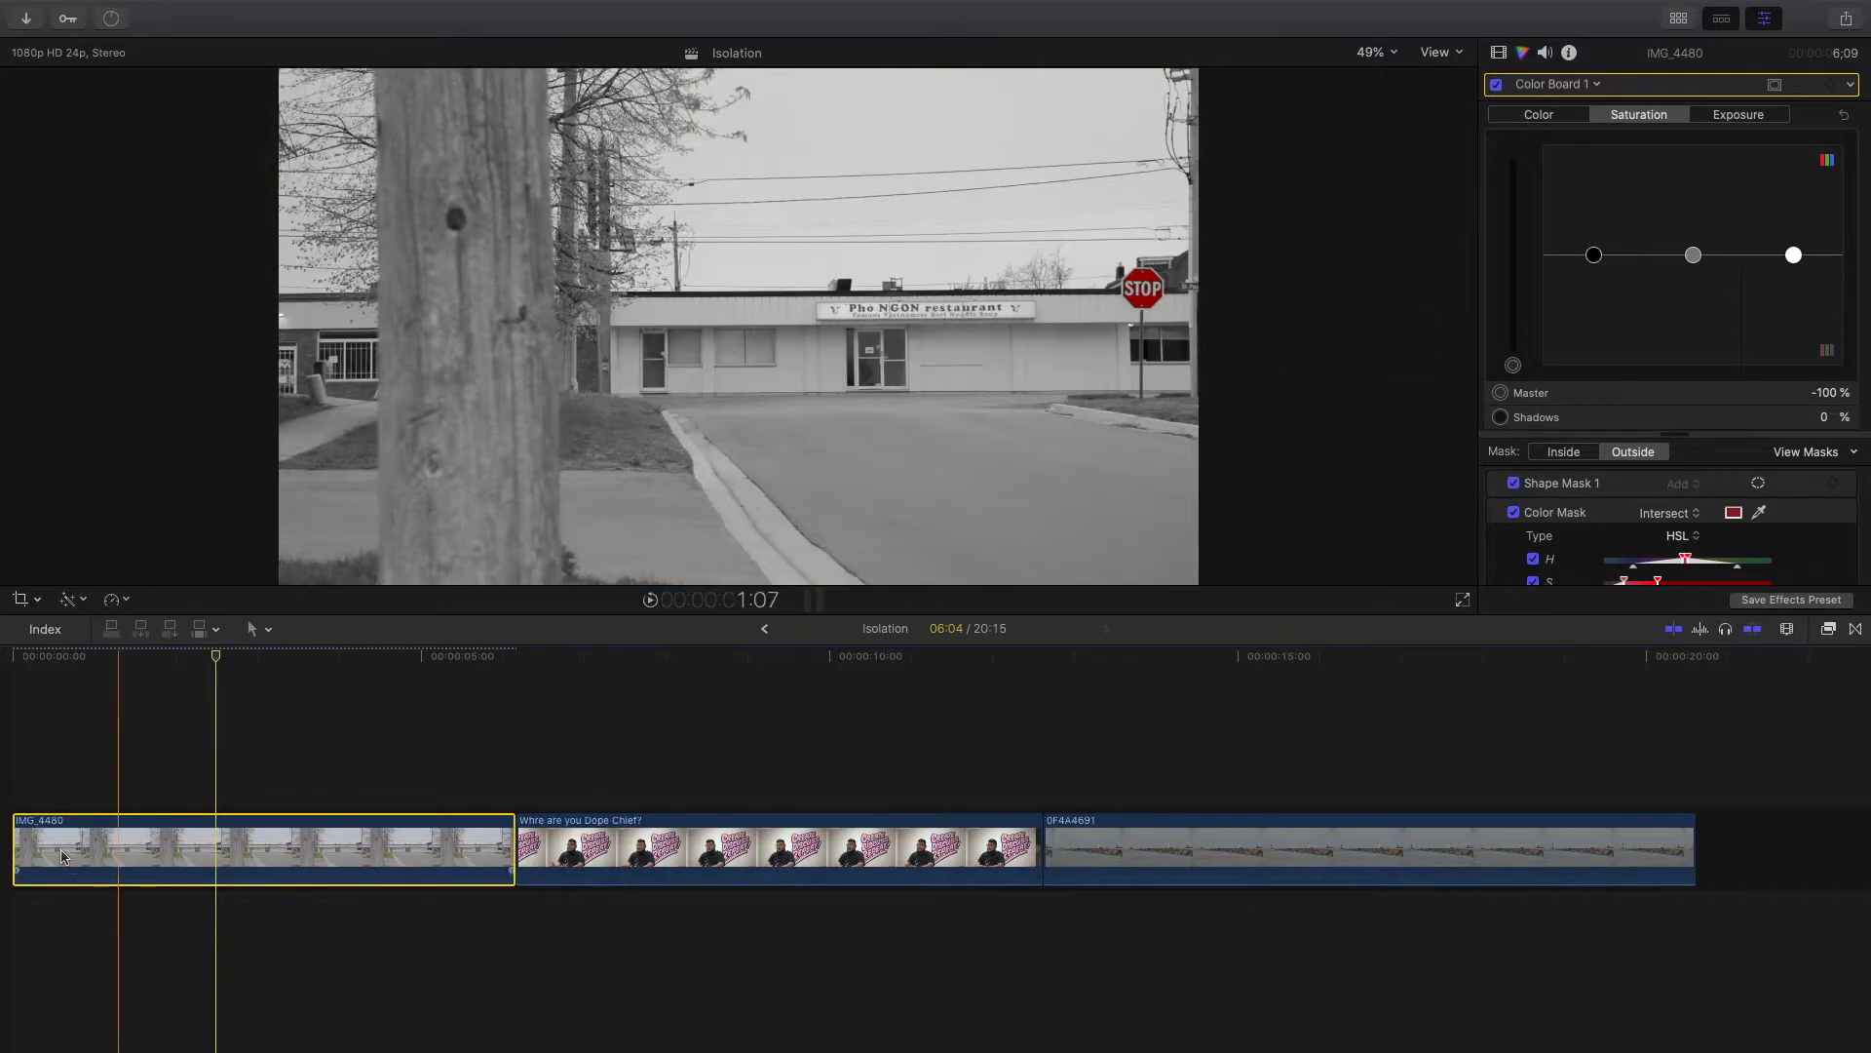
- Play the IMG_4480 clip from its beginning to check the isolated stop sign
click(4, 792)
key(space)
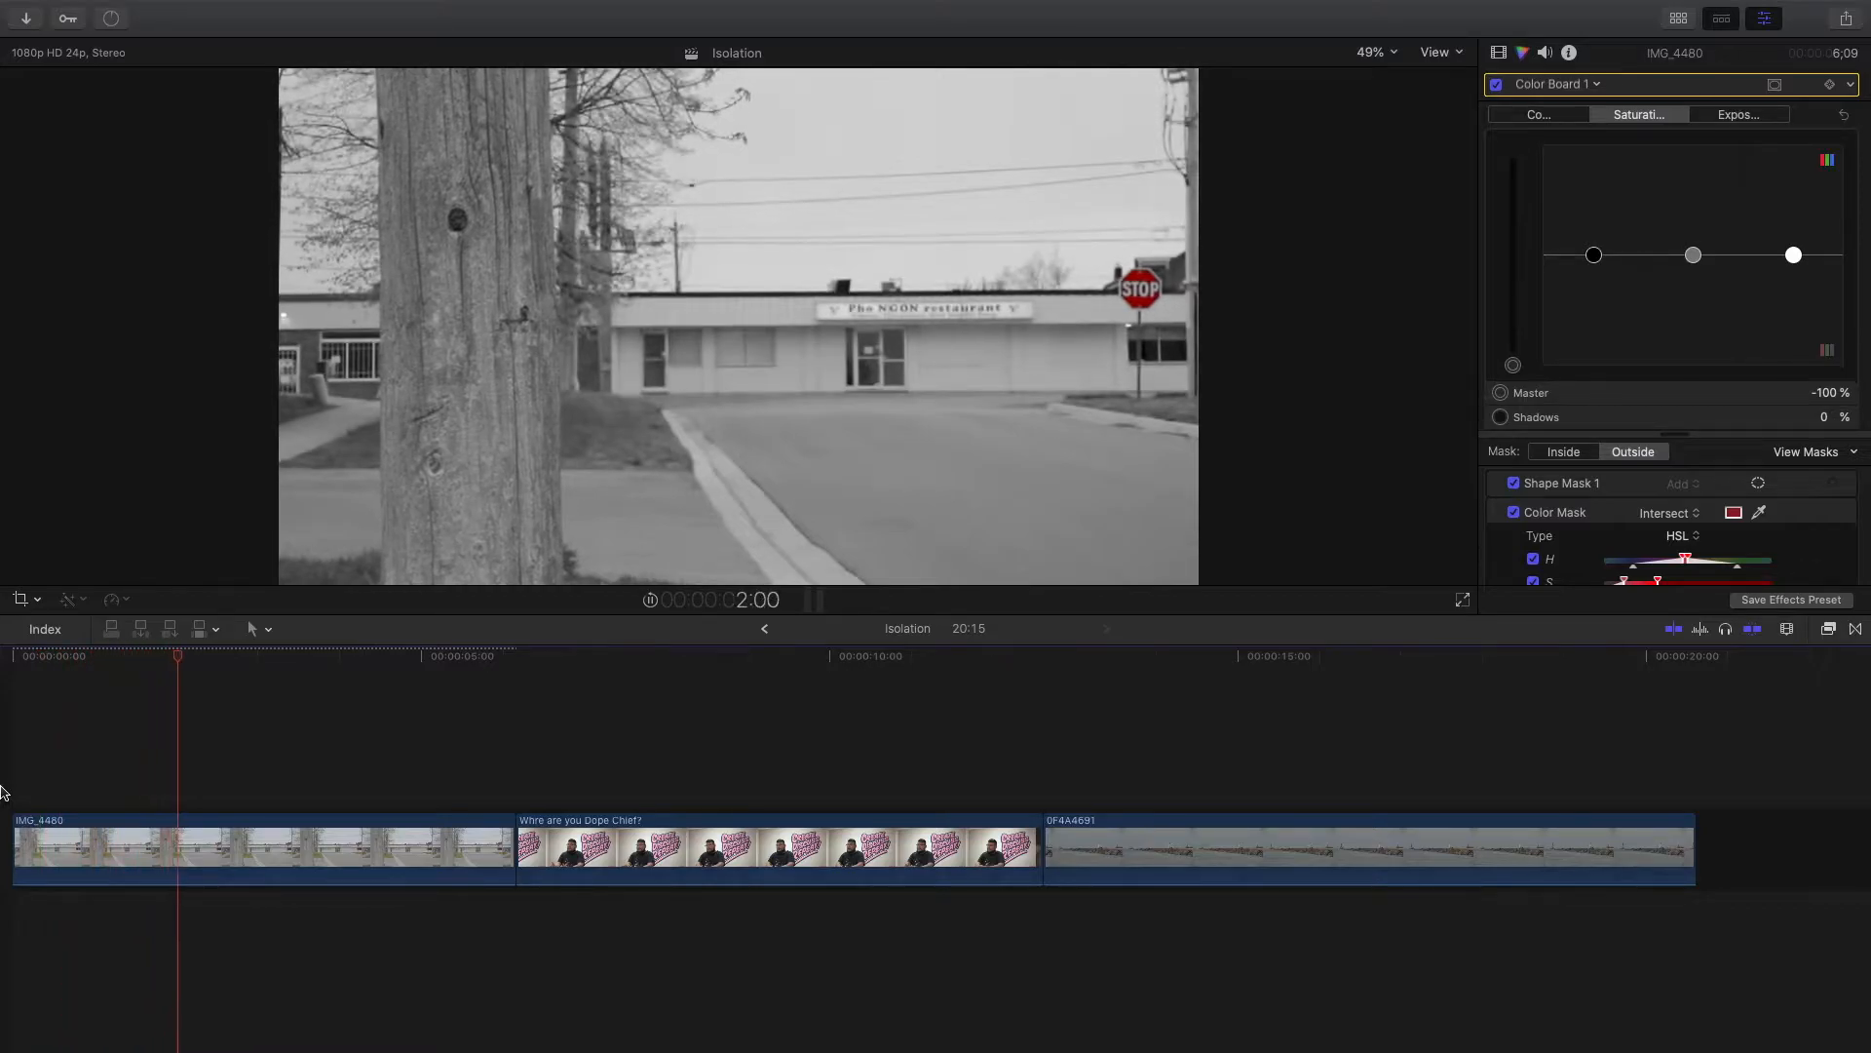
key(space)
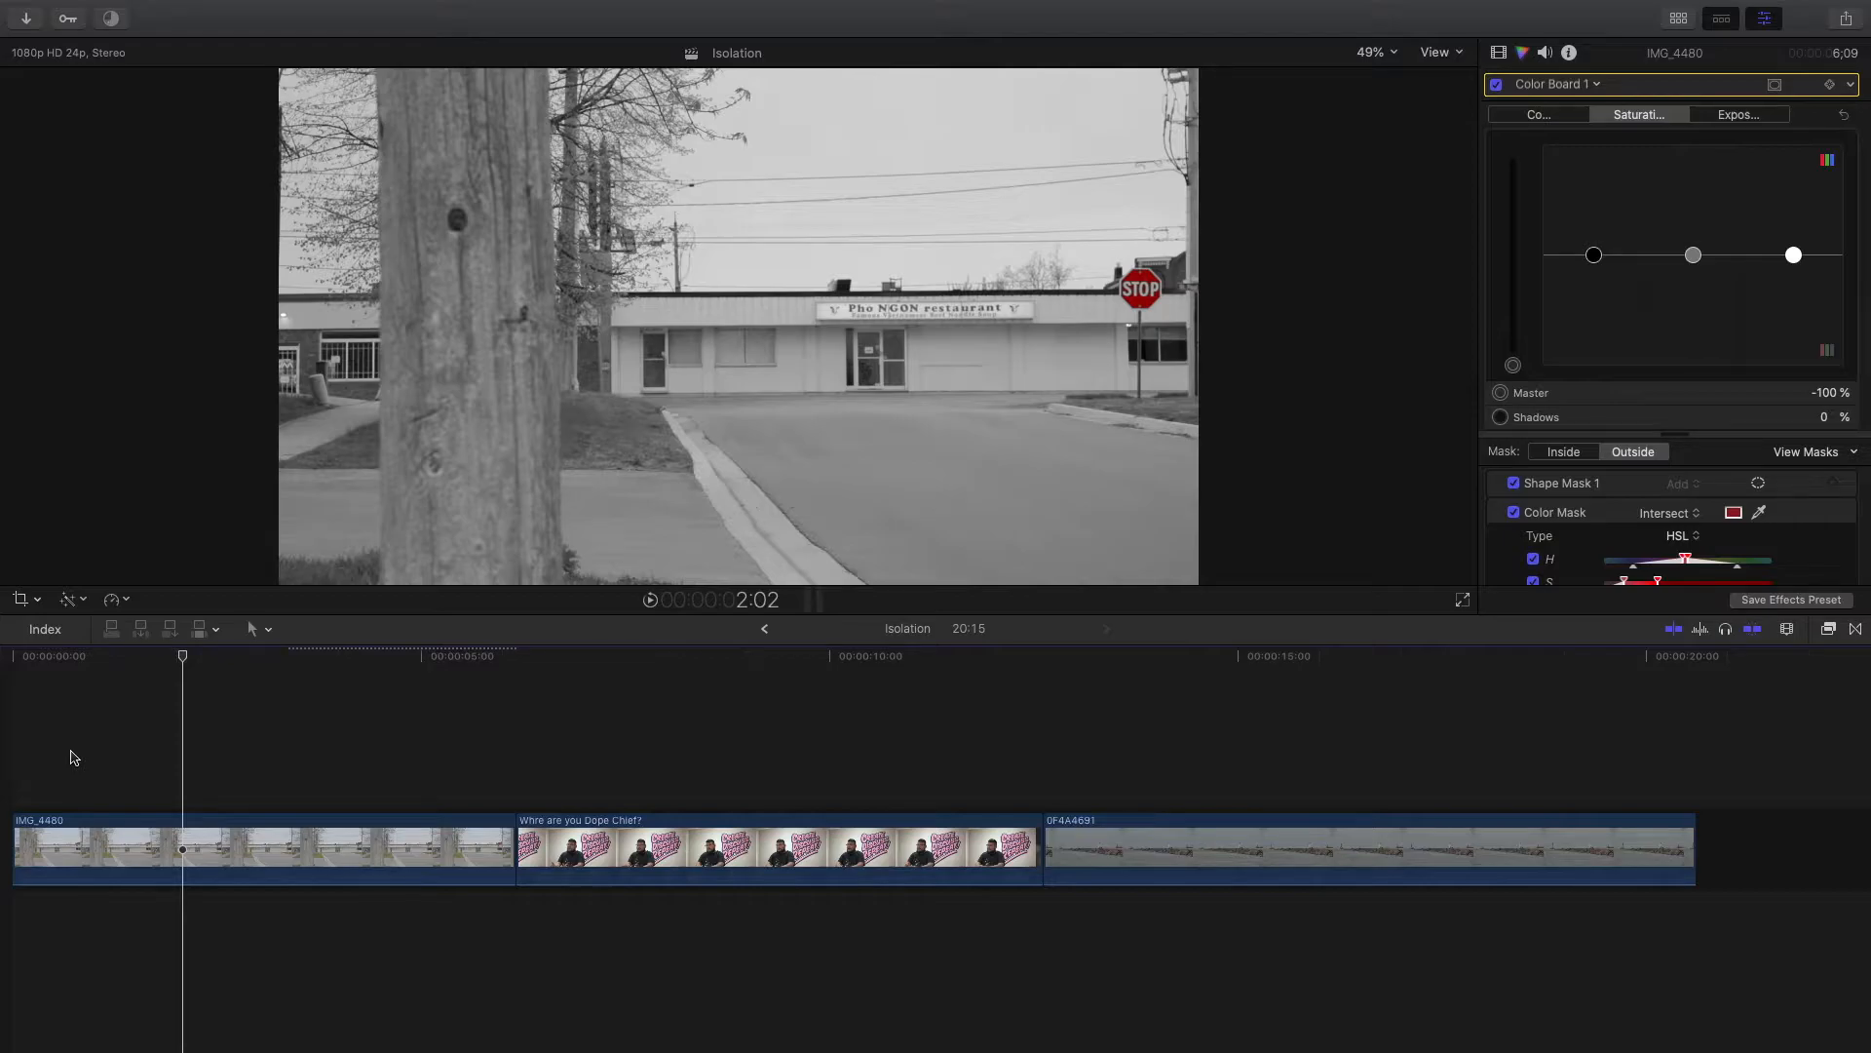
- Add a Color Board correction with a color mask to the second clip, showing the man beside the pink lettering
click(526, 786)
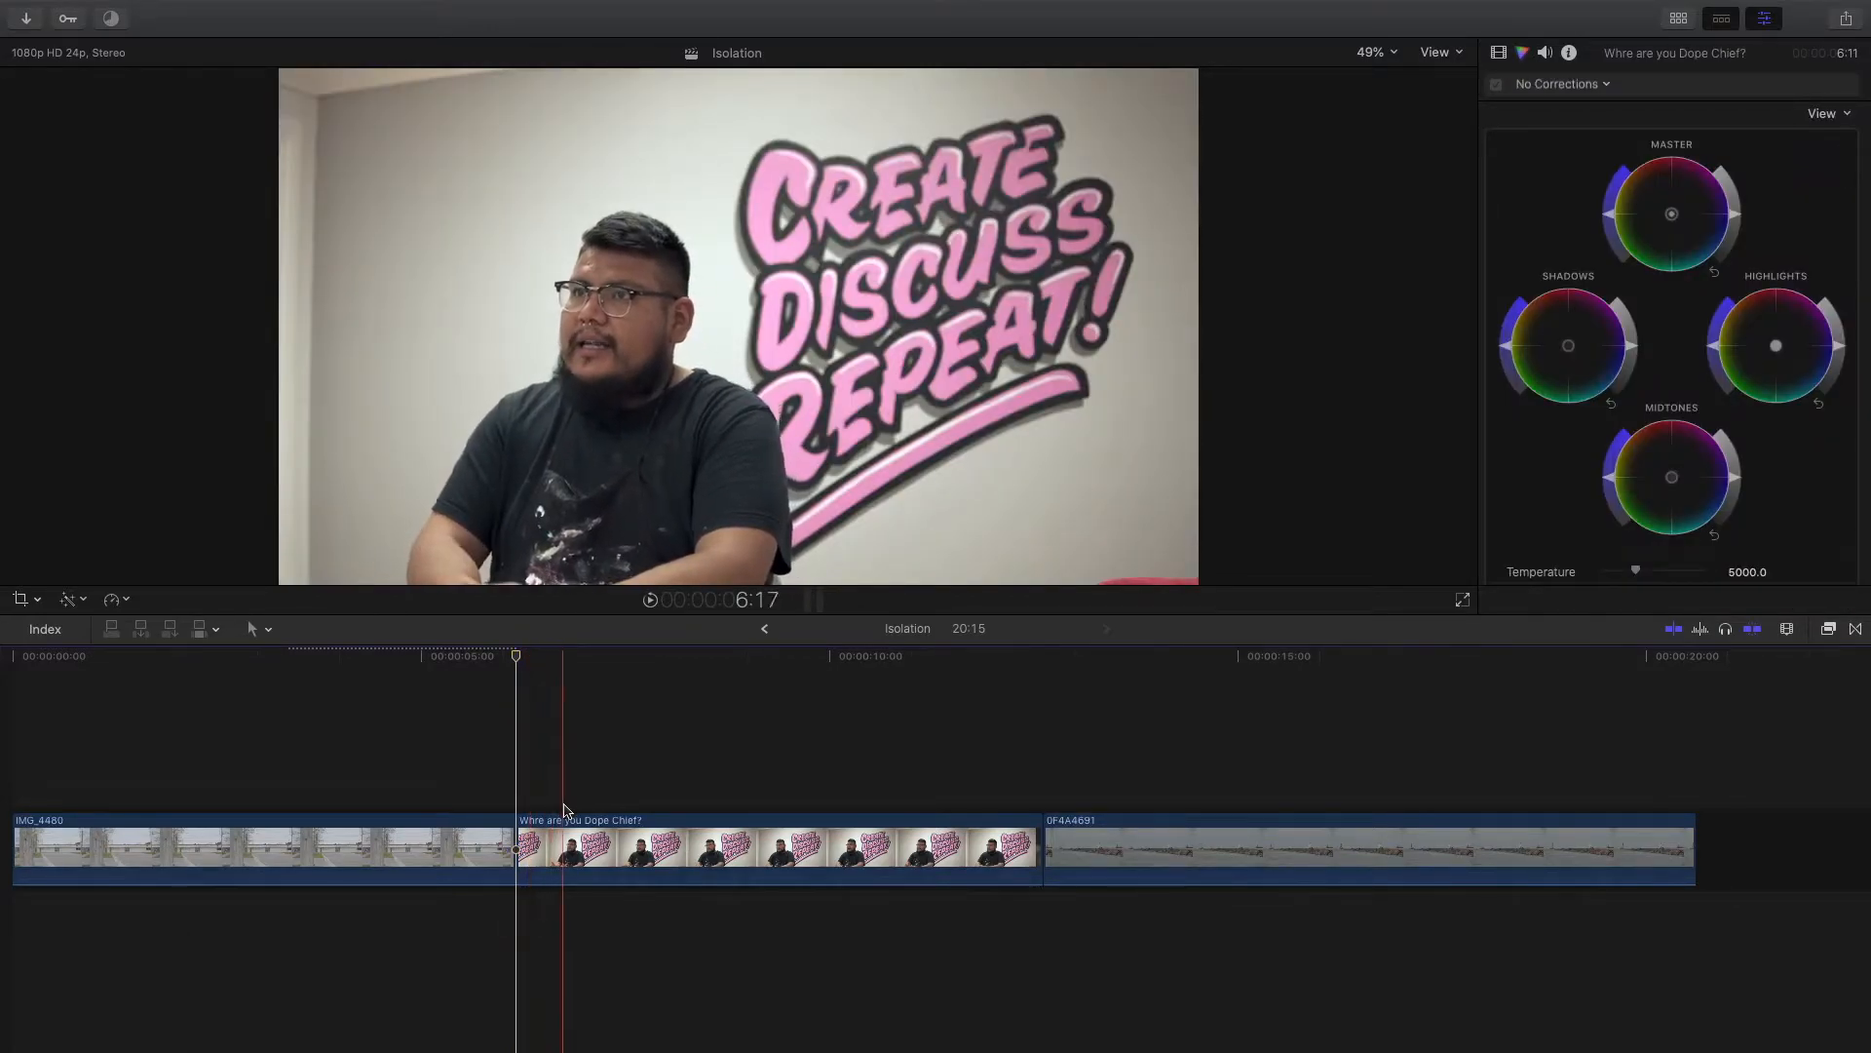
click(556, 839)
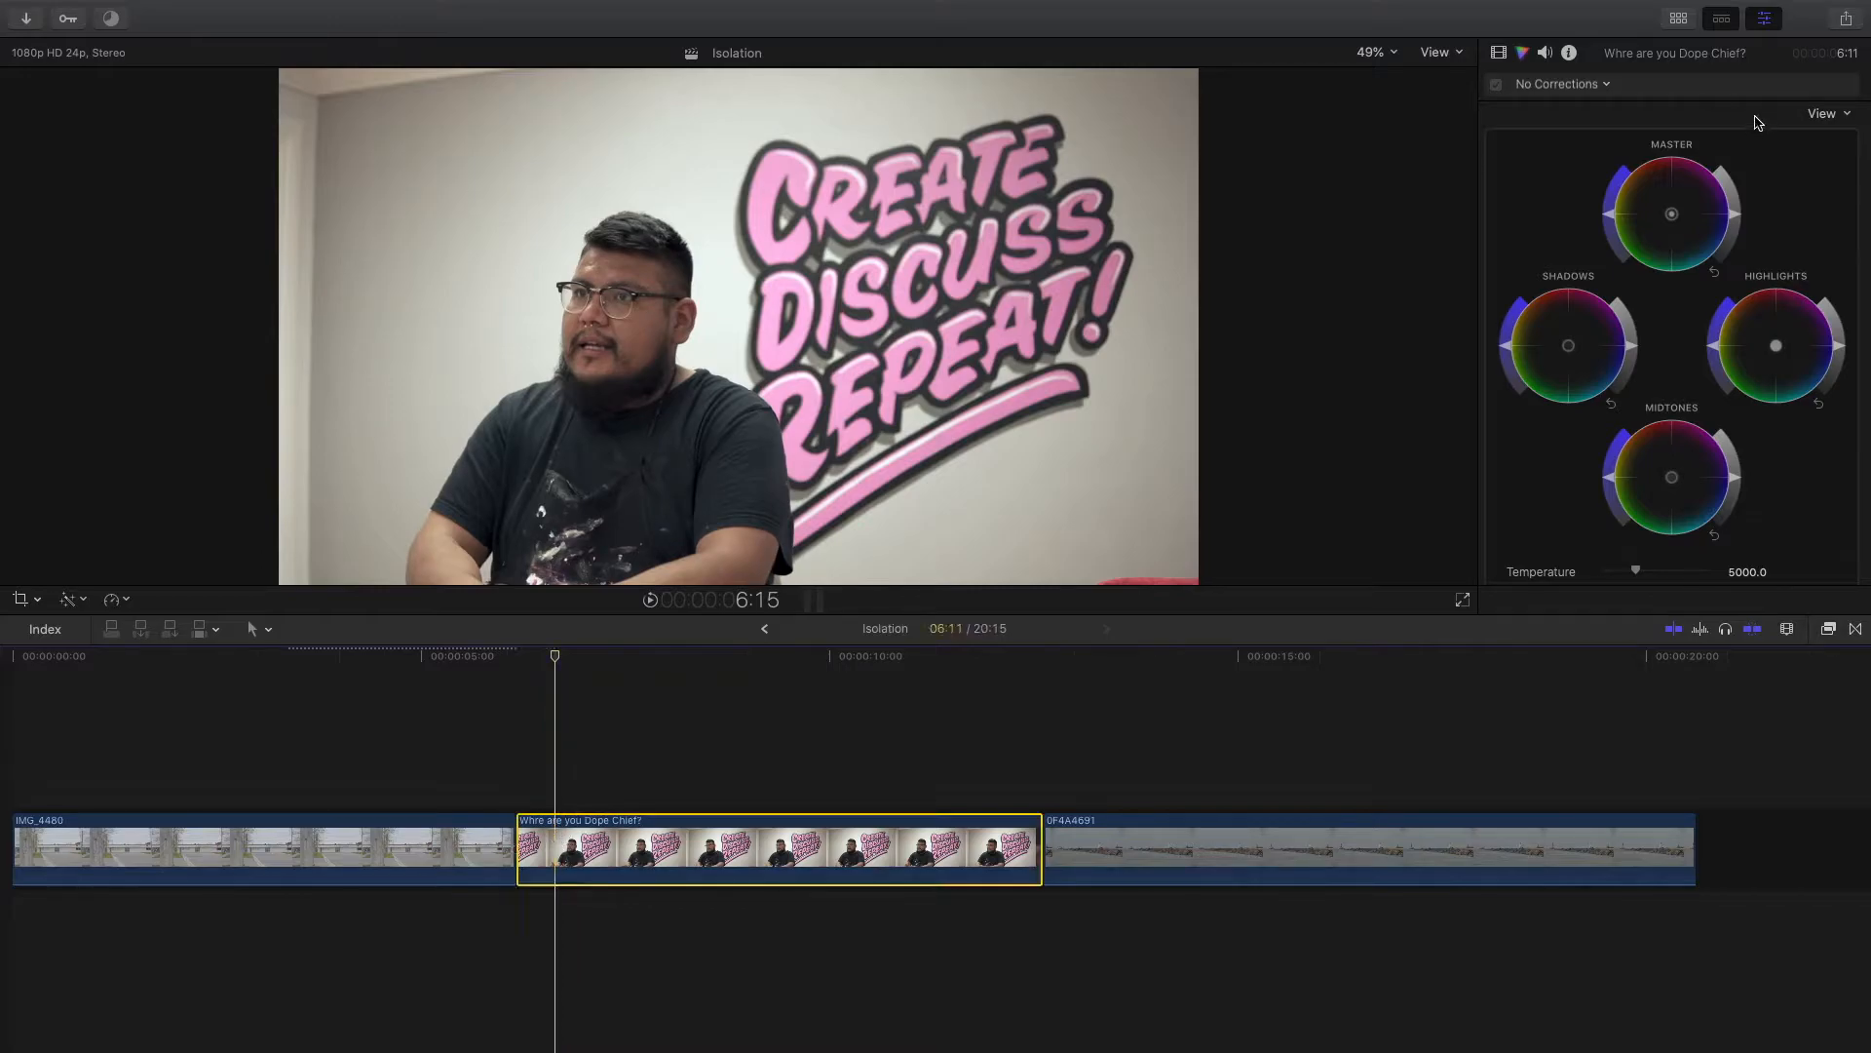
click(1585, 85)
click(1579, 123)
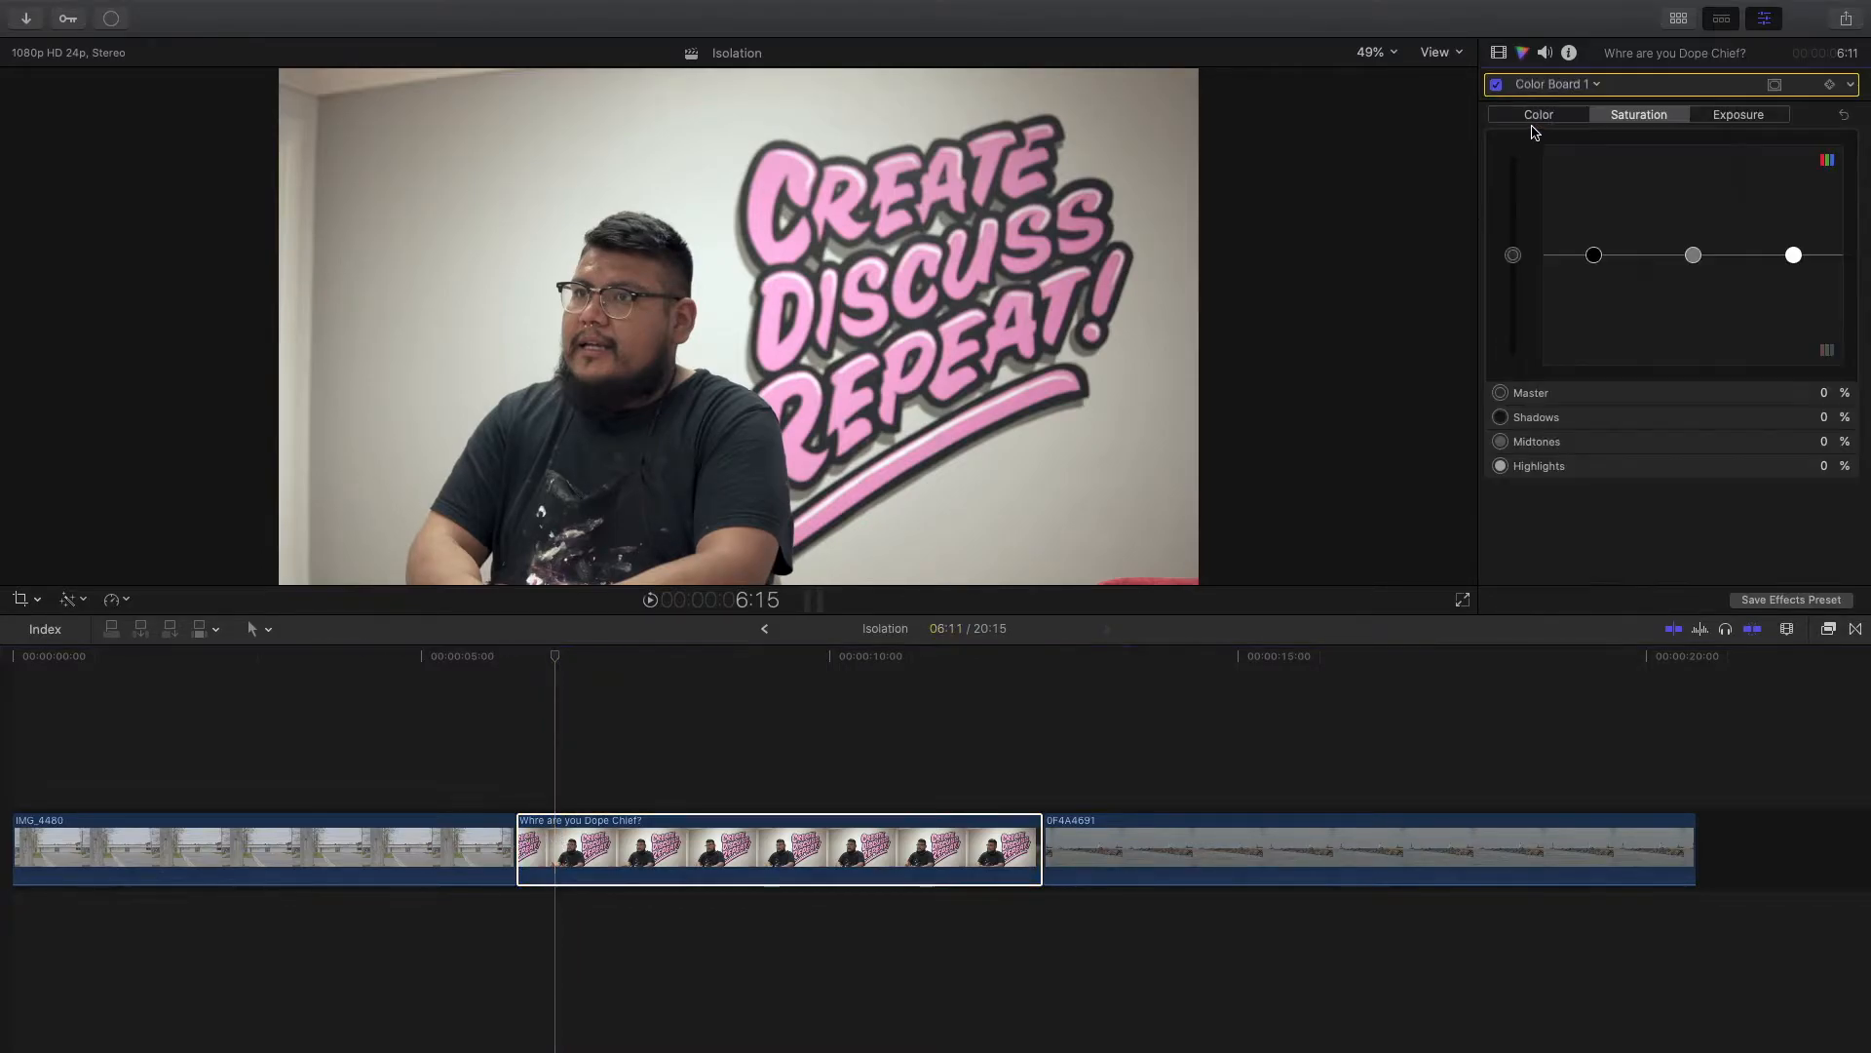
click(1774, 86)
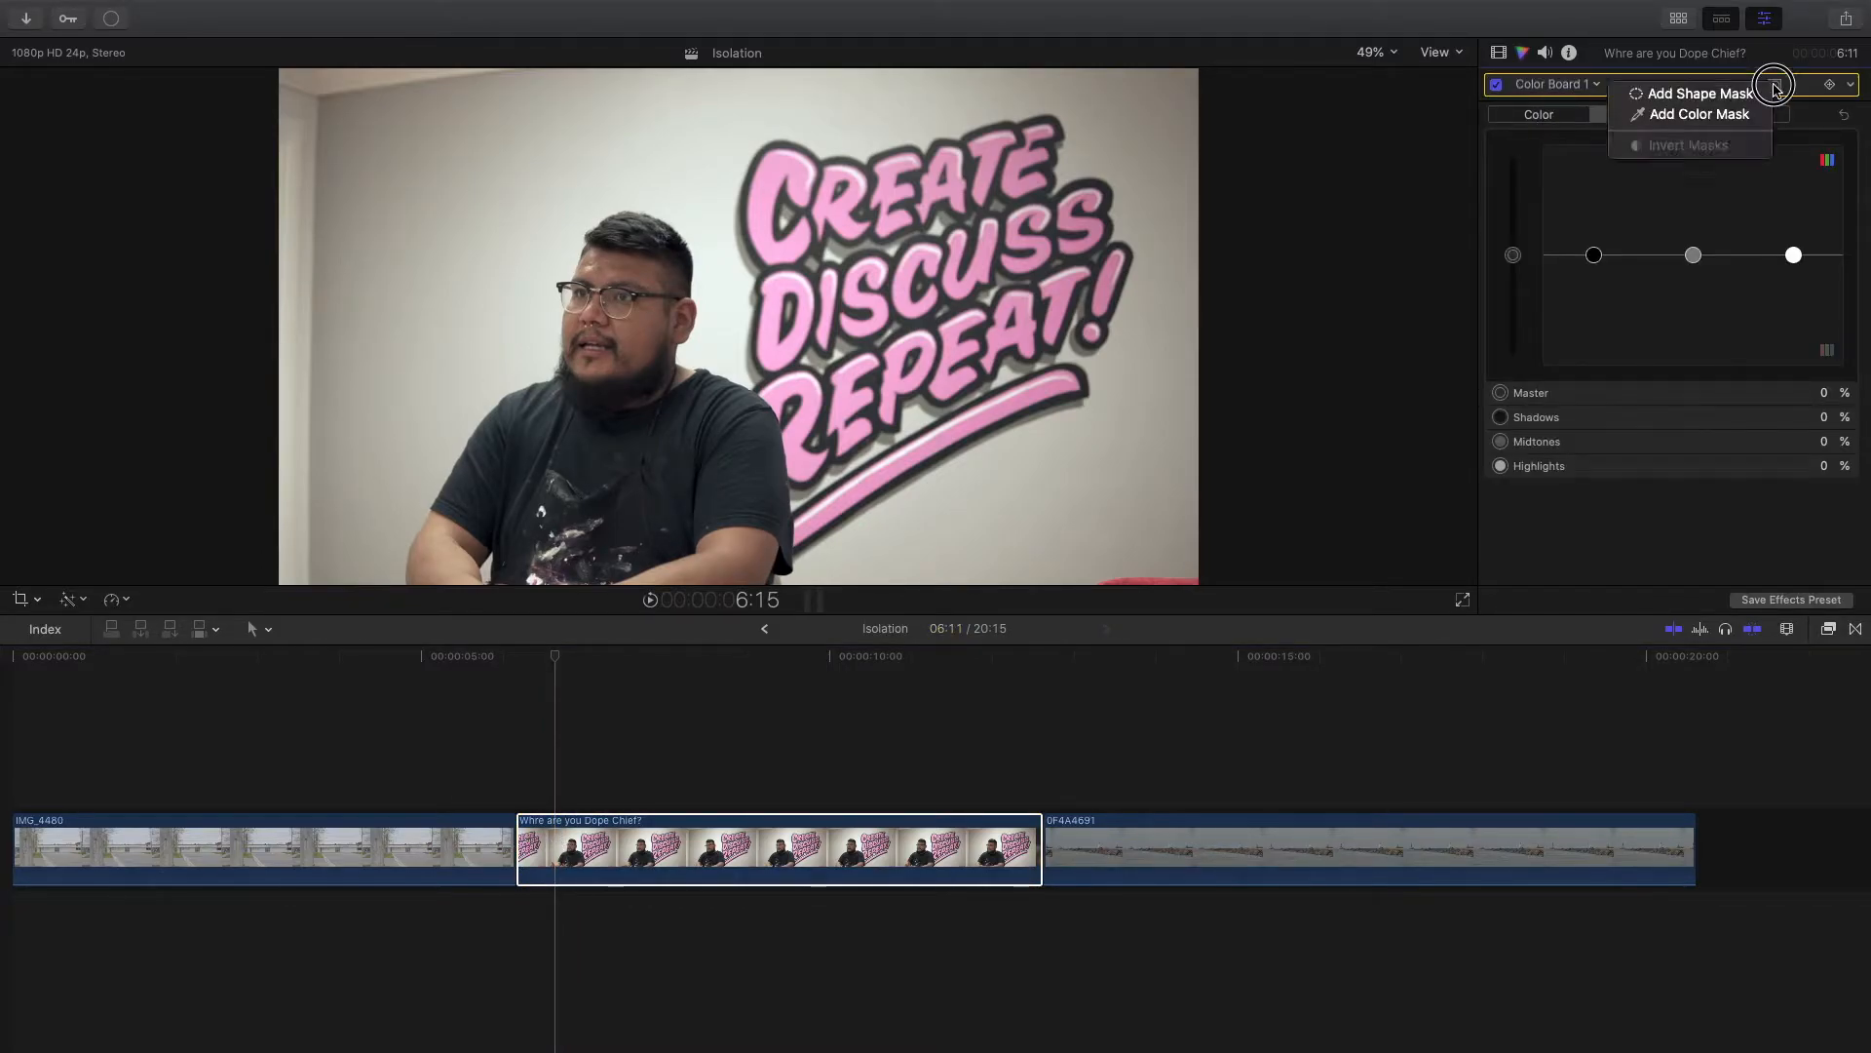
click(1734, 117)
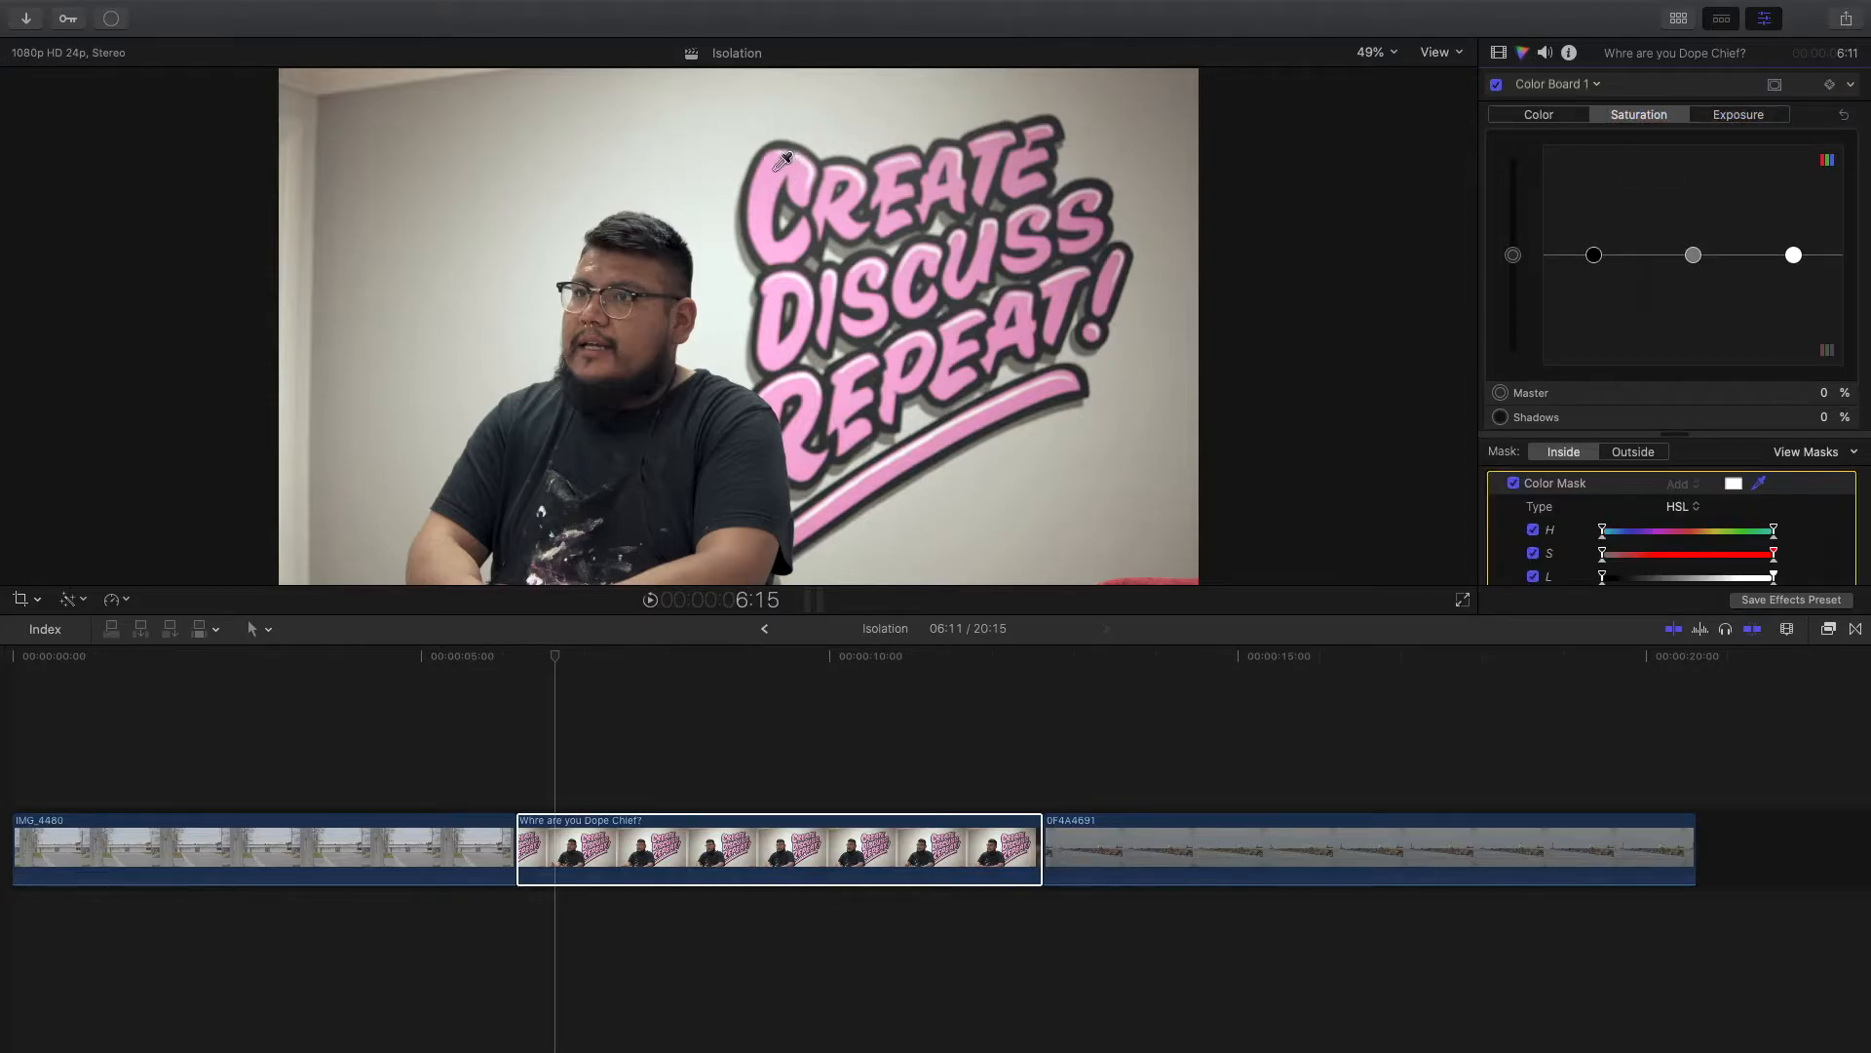
- Sample the pink shades of the wall lettering into the color mask and set the Master saturation outside it to -100%
mouse_move(777, 171)
mouse_down()
mouse_move(799, 163)
mouse_move(780, 171)
mouse_up()
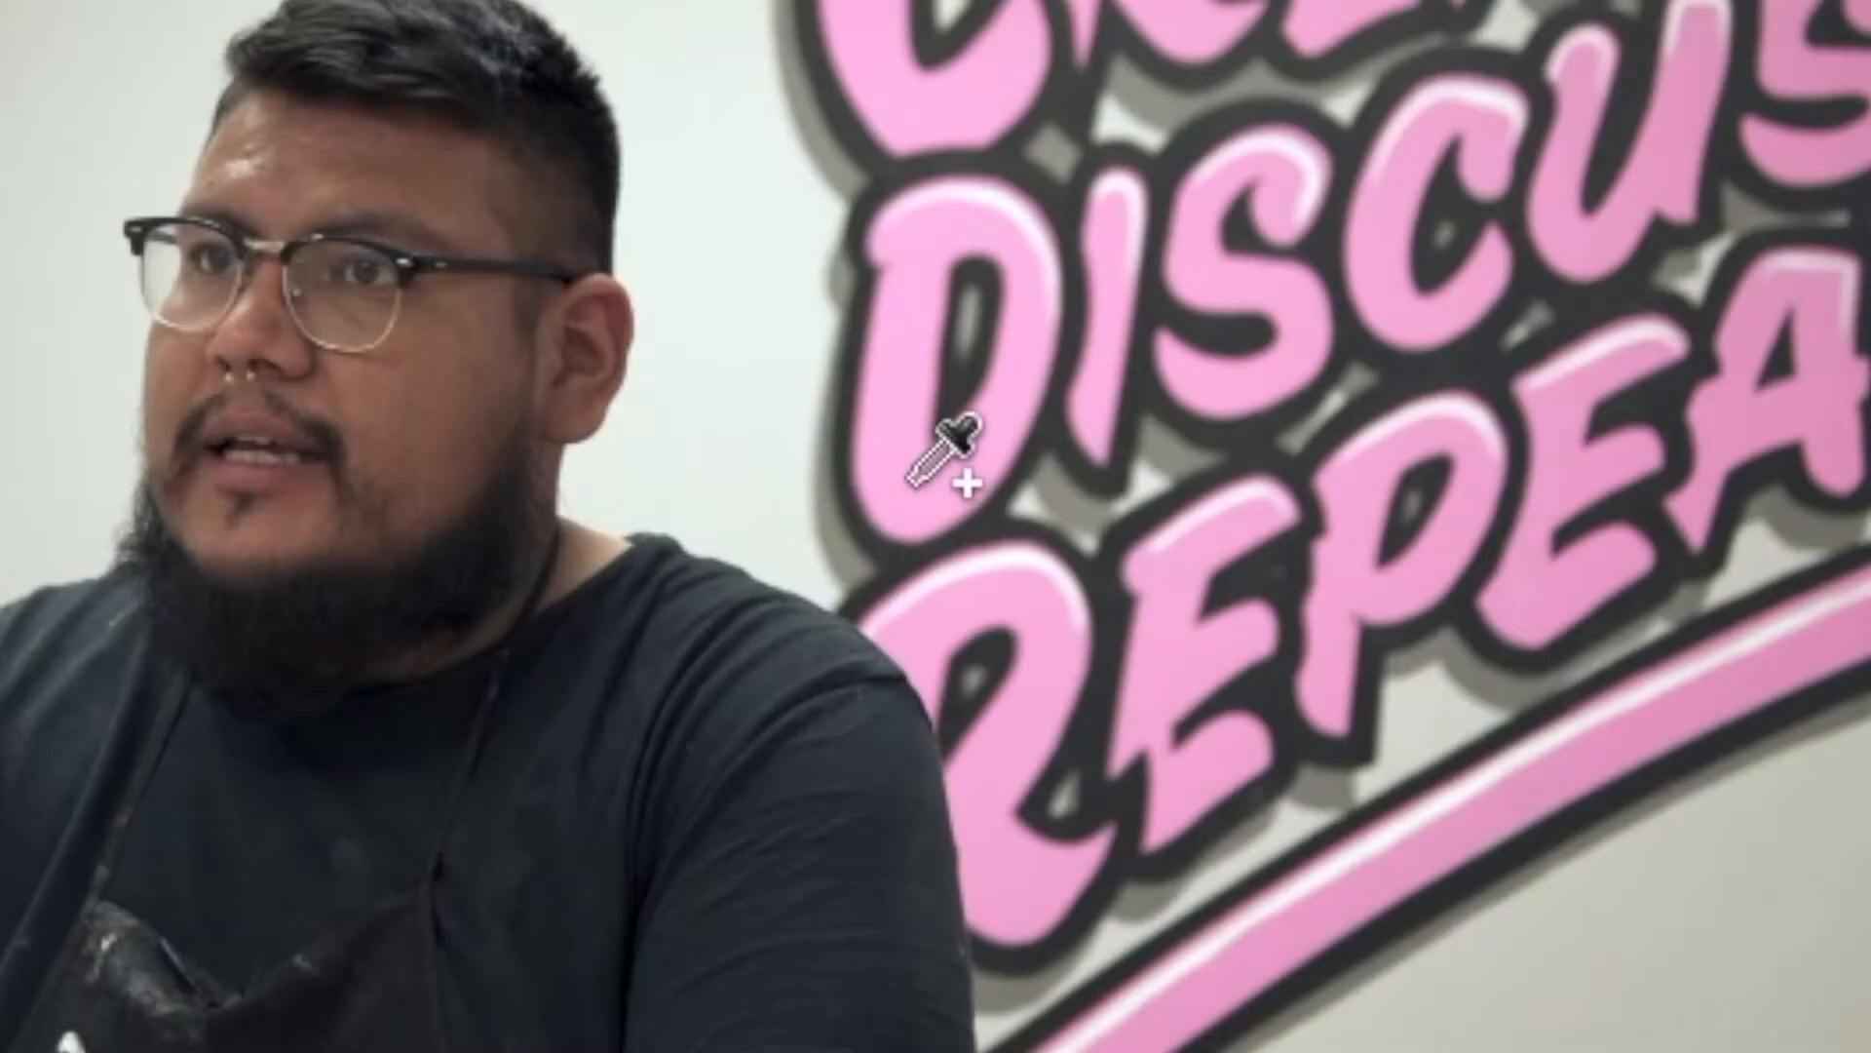
drag(930, 443, 934, 443)
drag(1016, 567, 1022, 570)
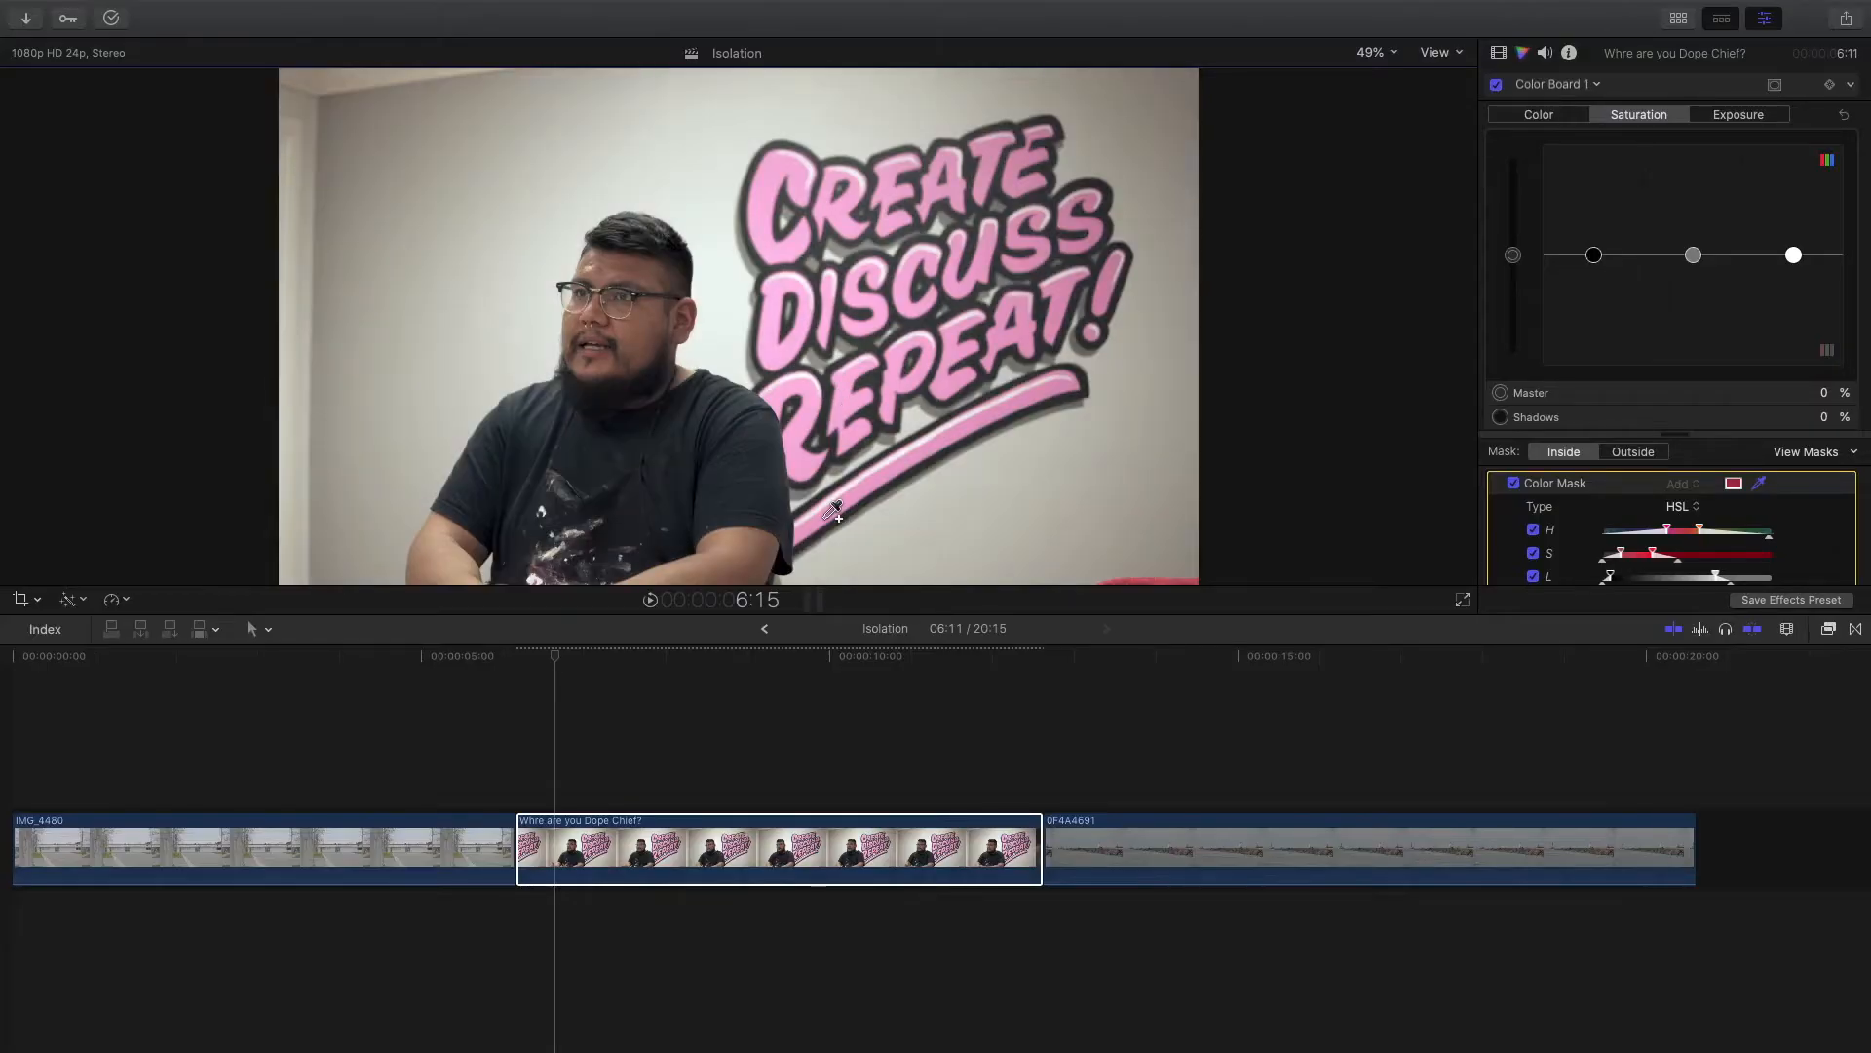
click(1632, 451)
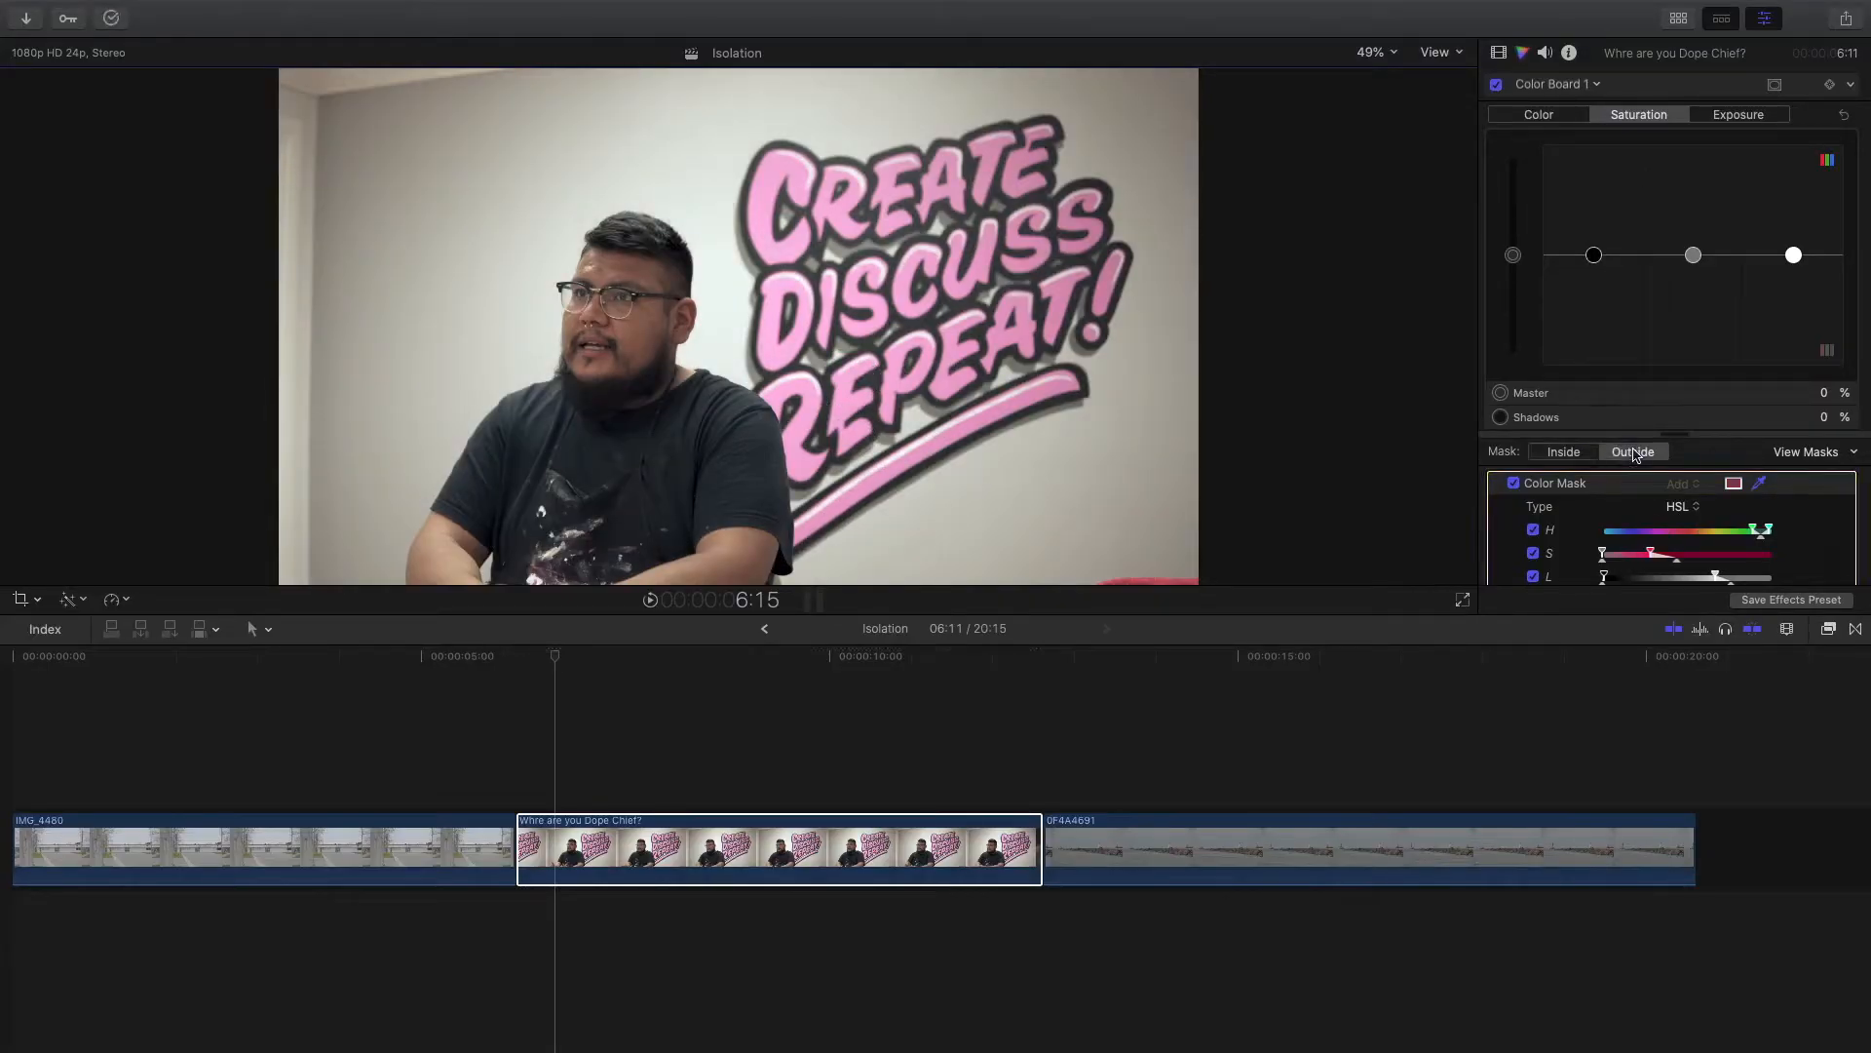
drag(1517, 256, 1518, 419)
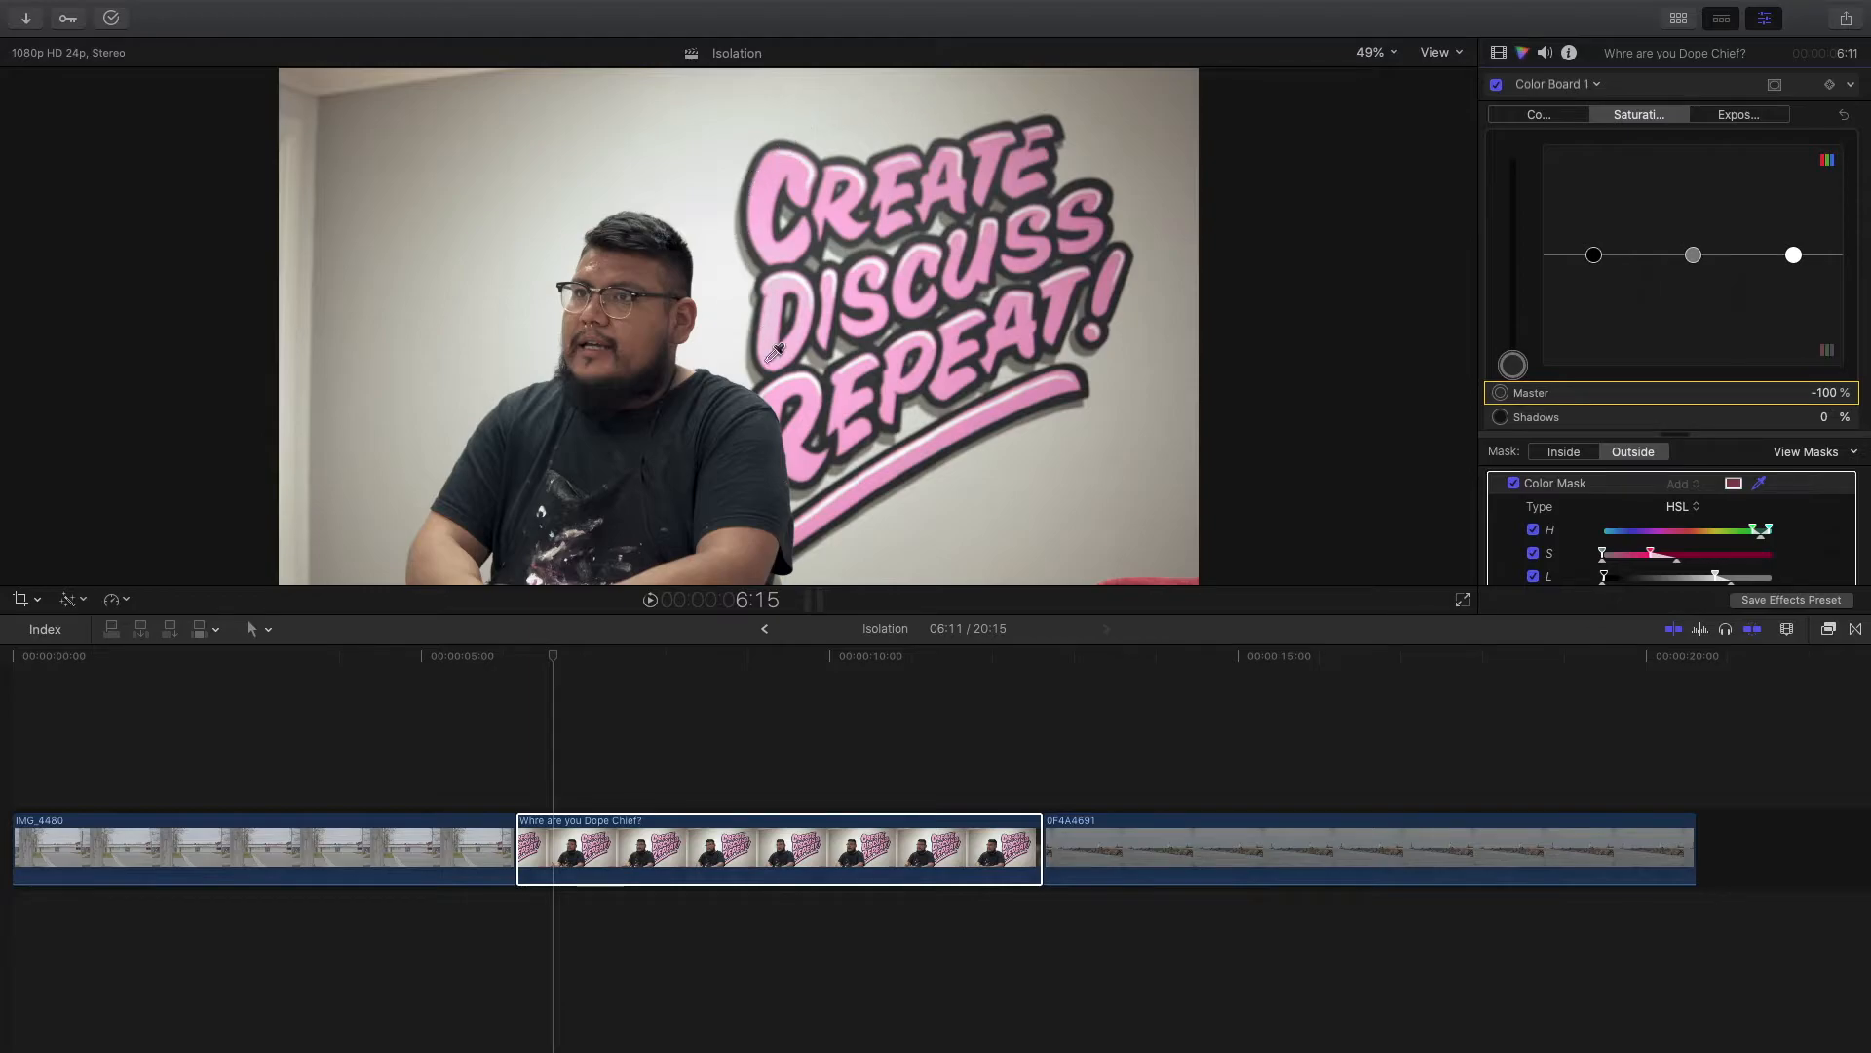
- Add a shape mask covering the pink wall lettering while leaving the man outside, and play back the clip
click(1851, 85)
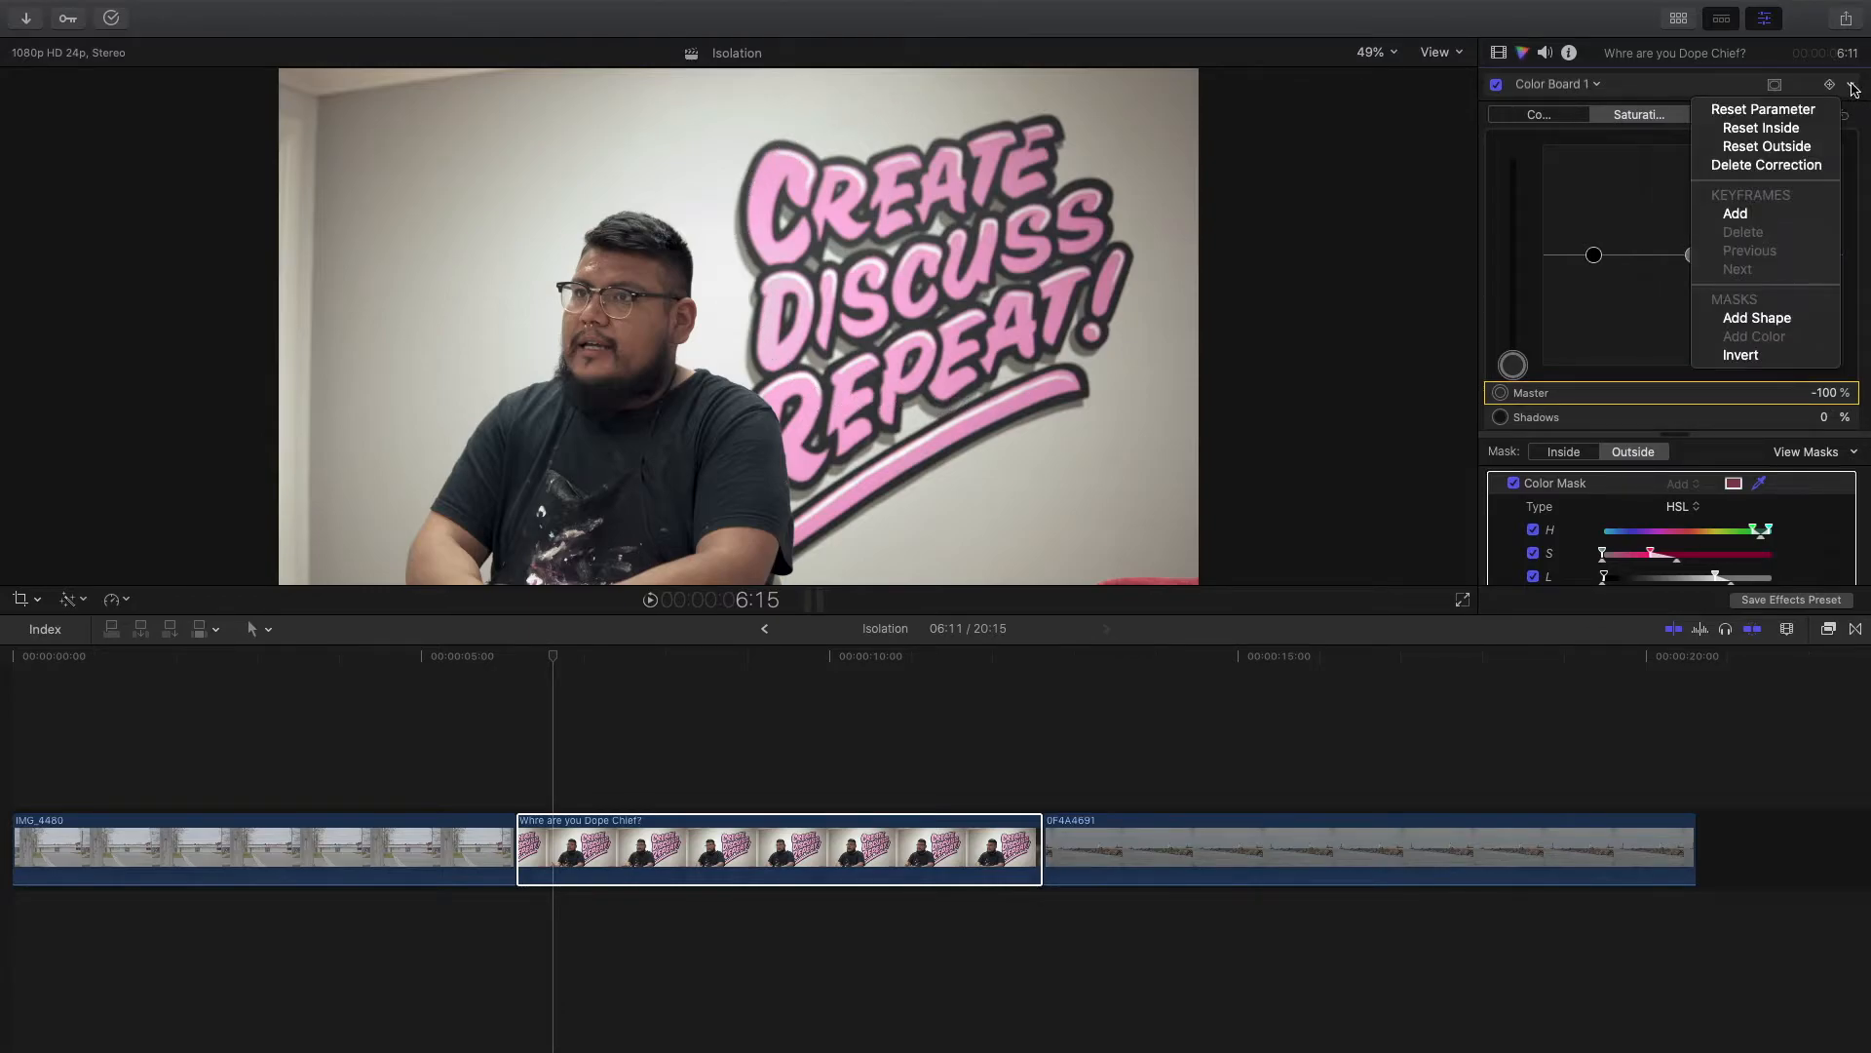
click(1759, 318)
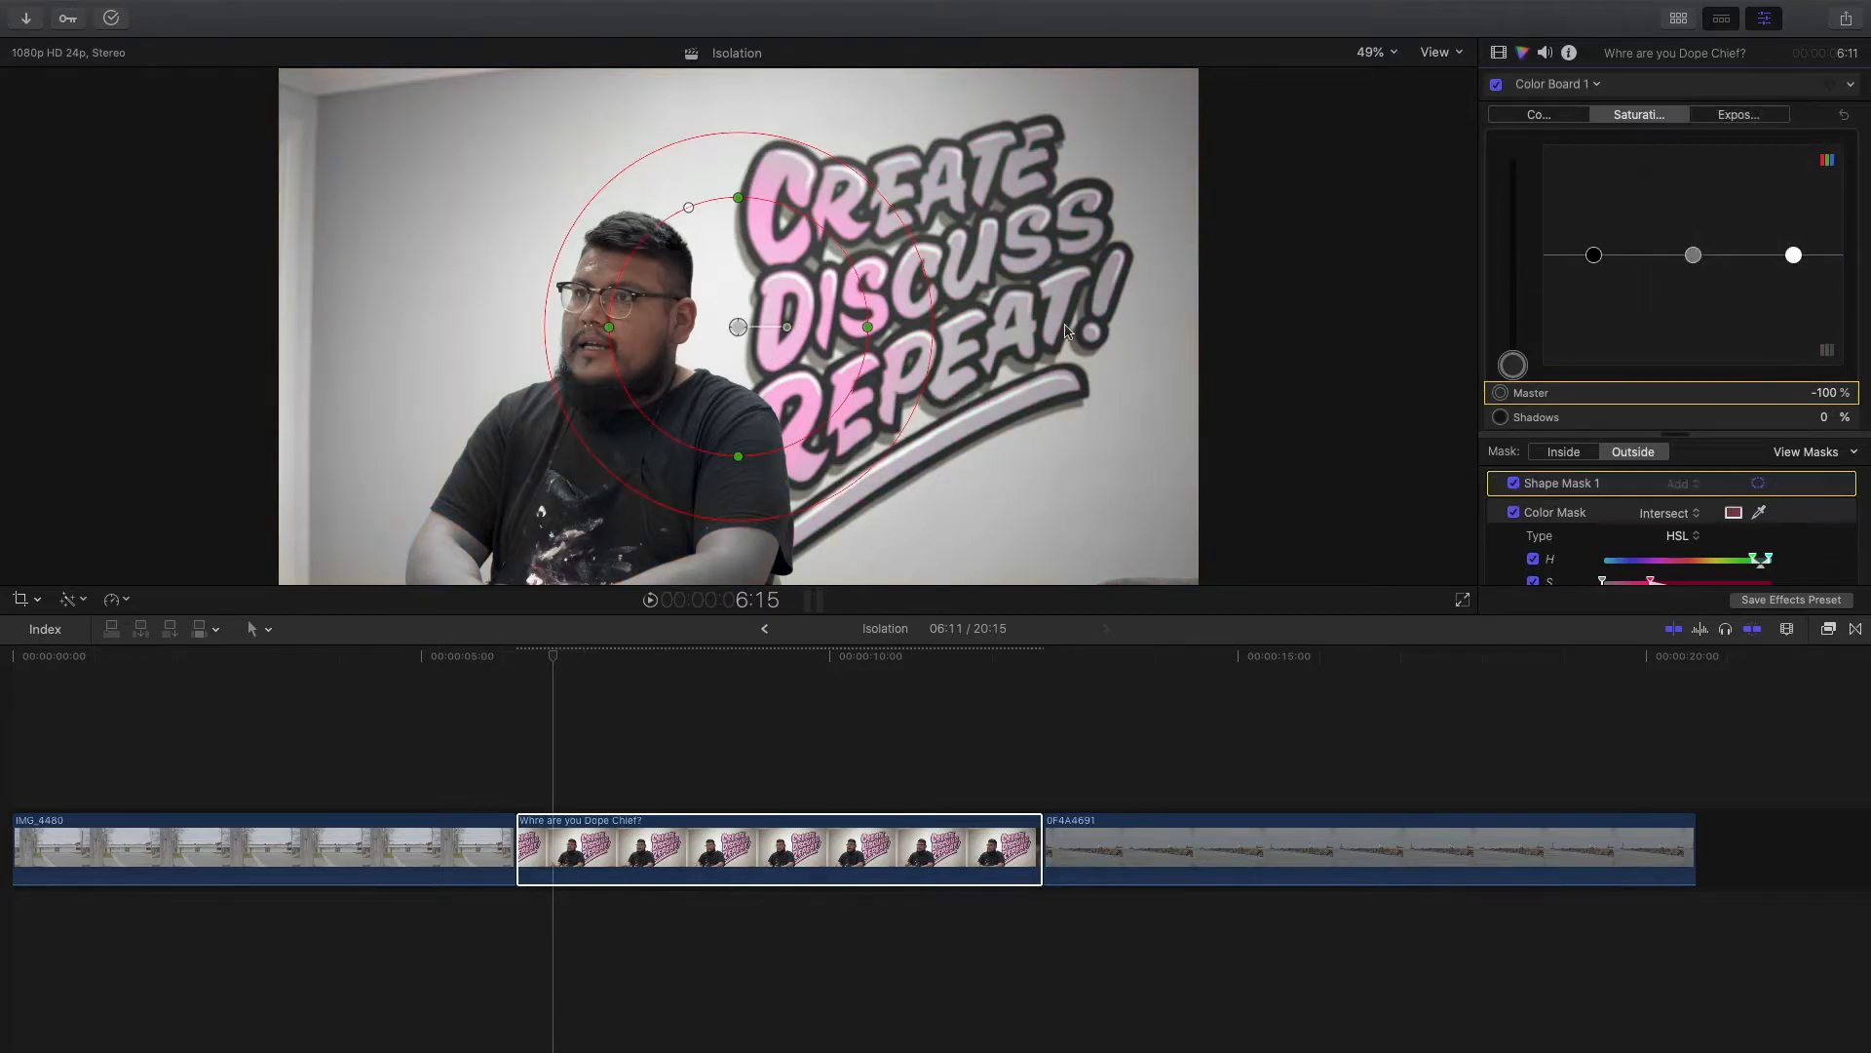
drag(911, 174, 819, 112)
drag(921, 482, 914, 544)
drag(733, 548, 785, 536)
click(1653, 83)
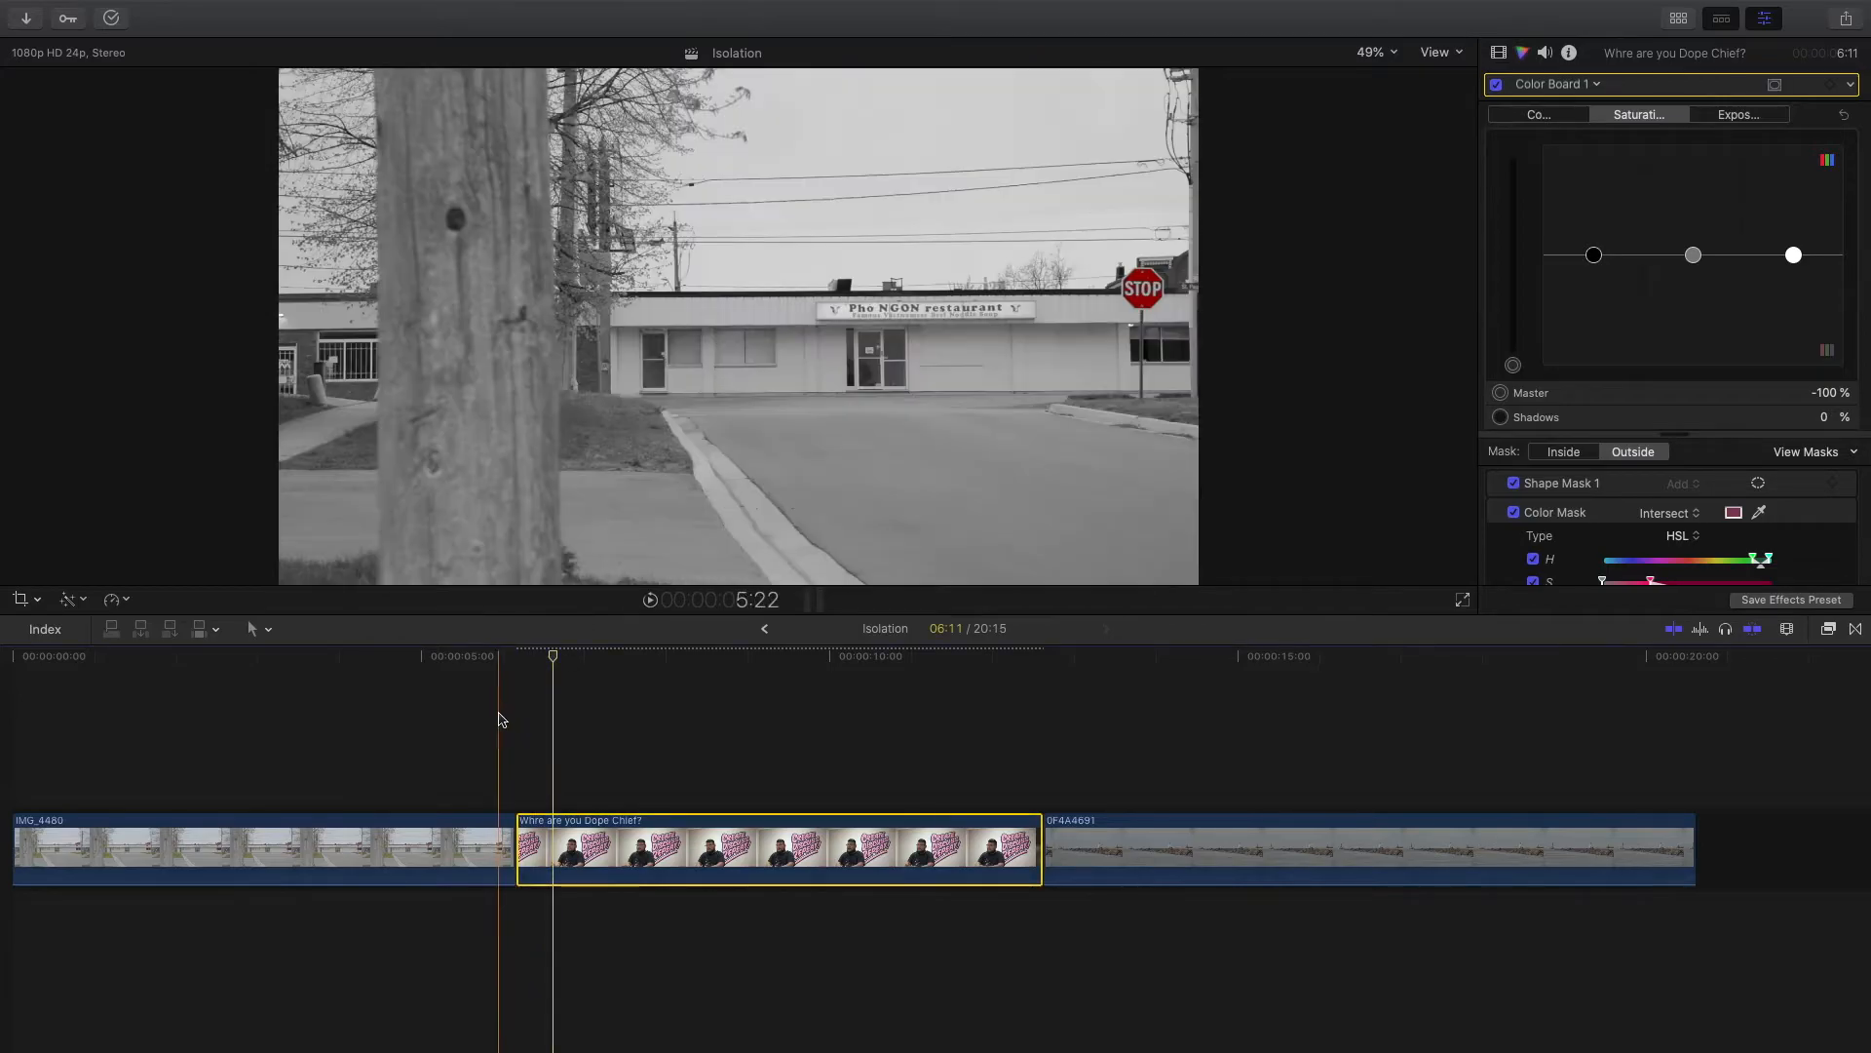
key(space)
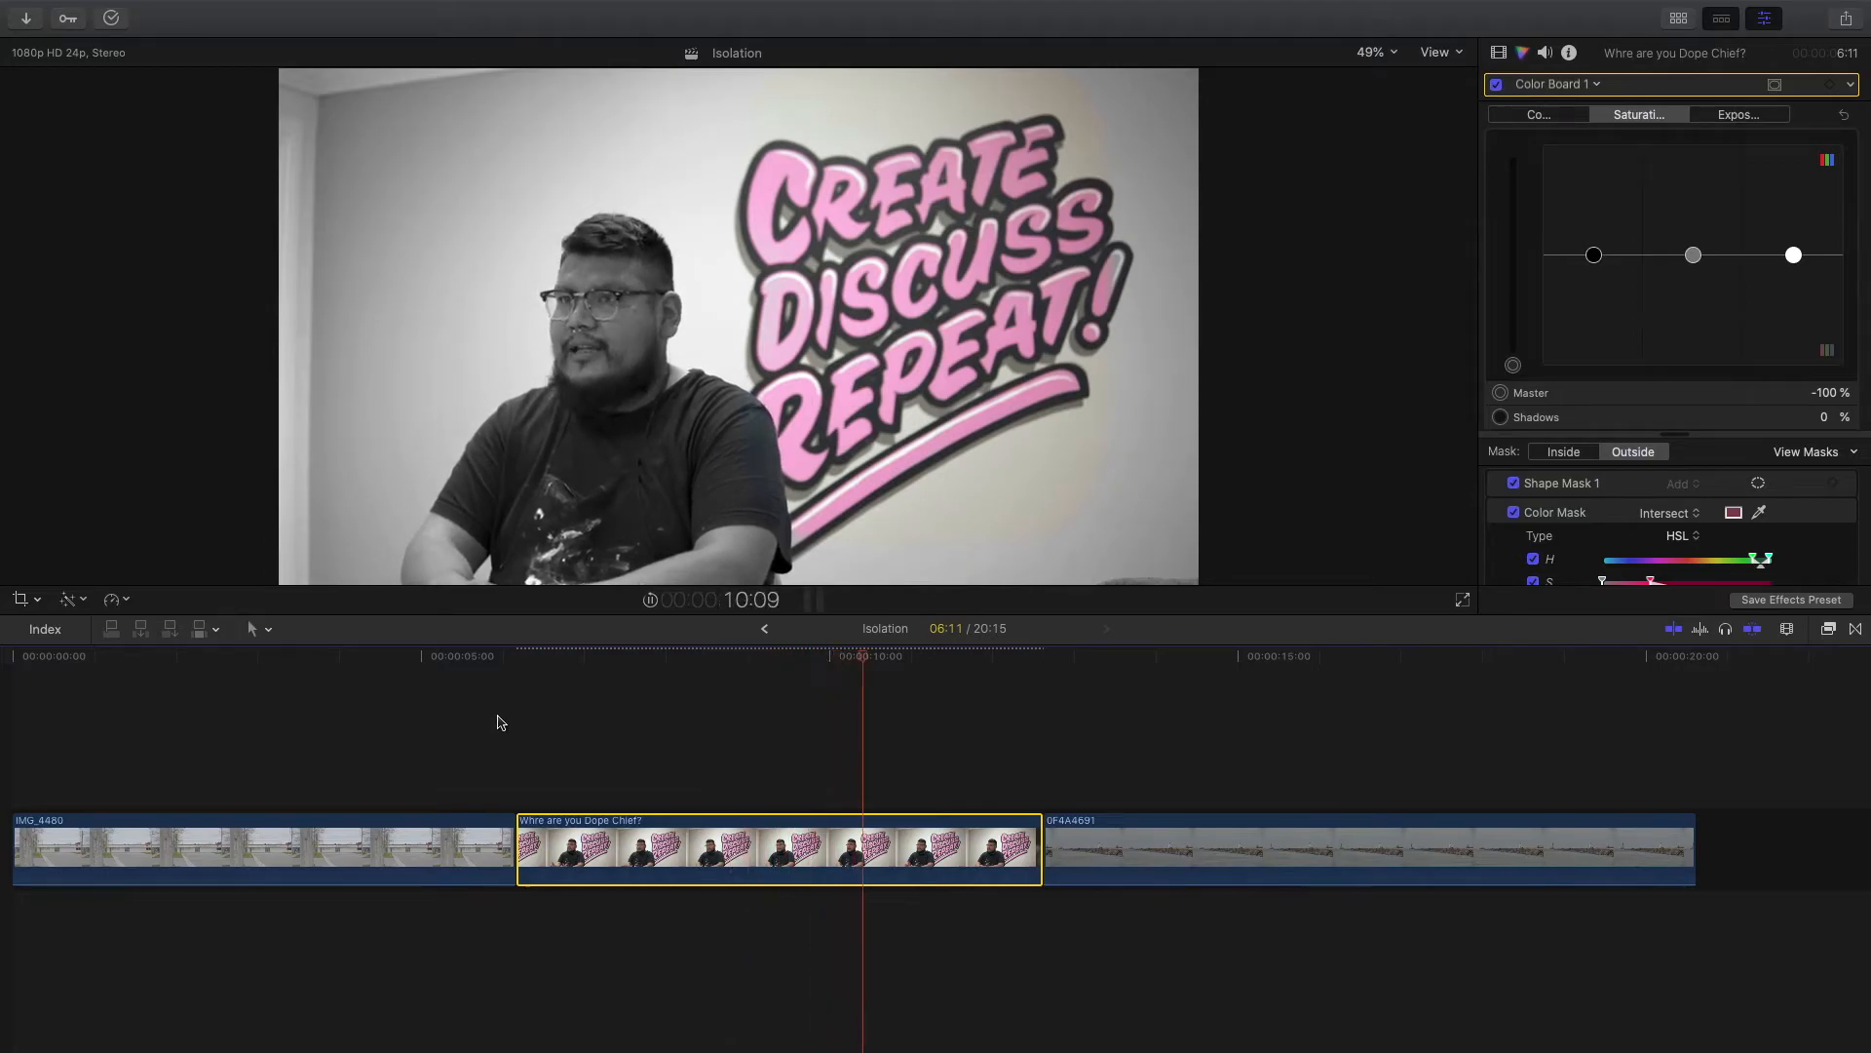
- Add a Color Board correction with a color mask to the third clip, 0F4A4691, showing the lighthouse
click(1061, 844)
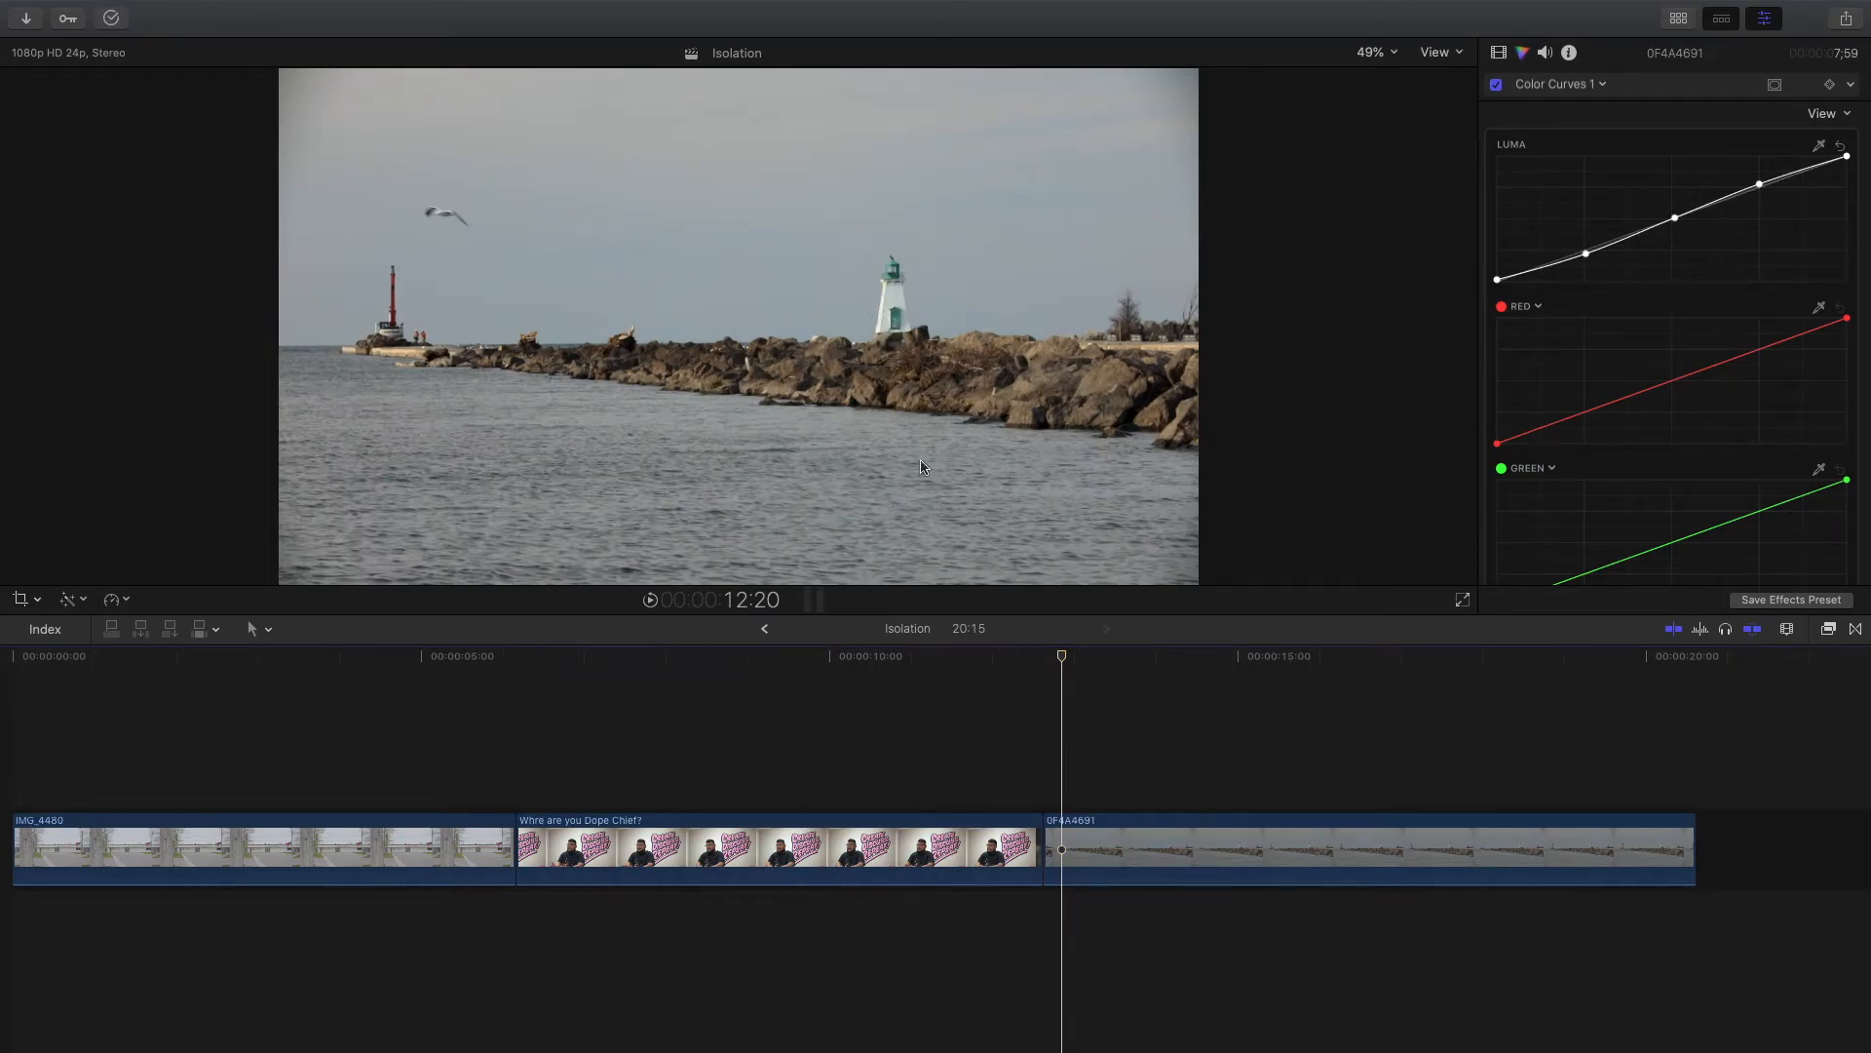
click(1082, 848)
click(1558, 83)
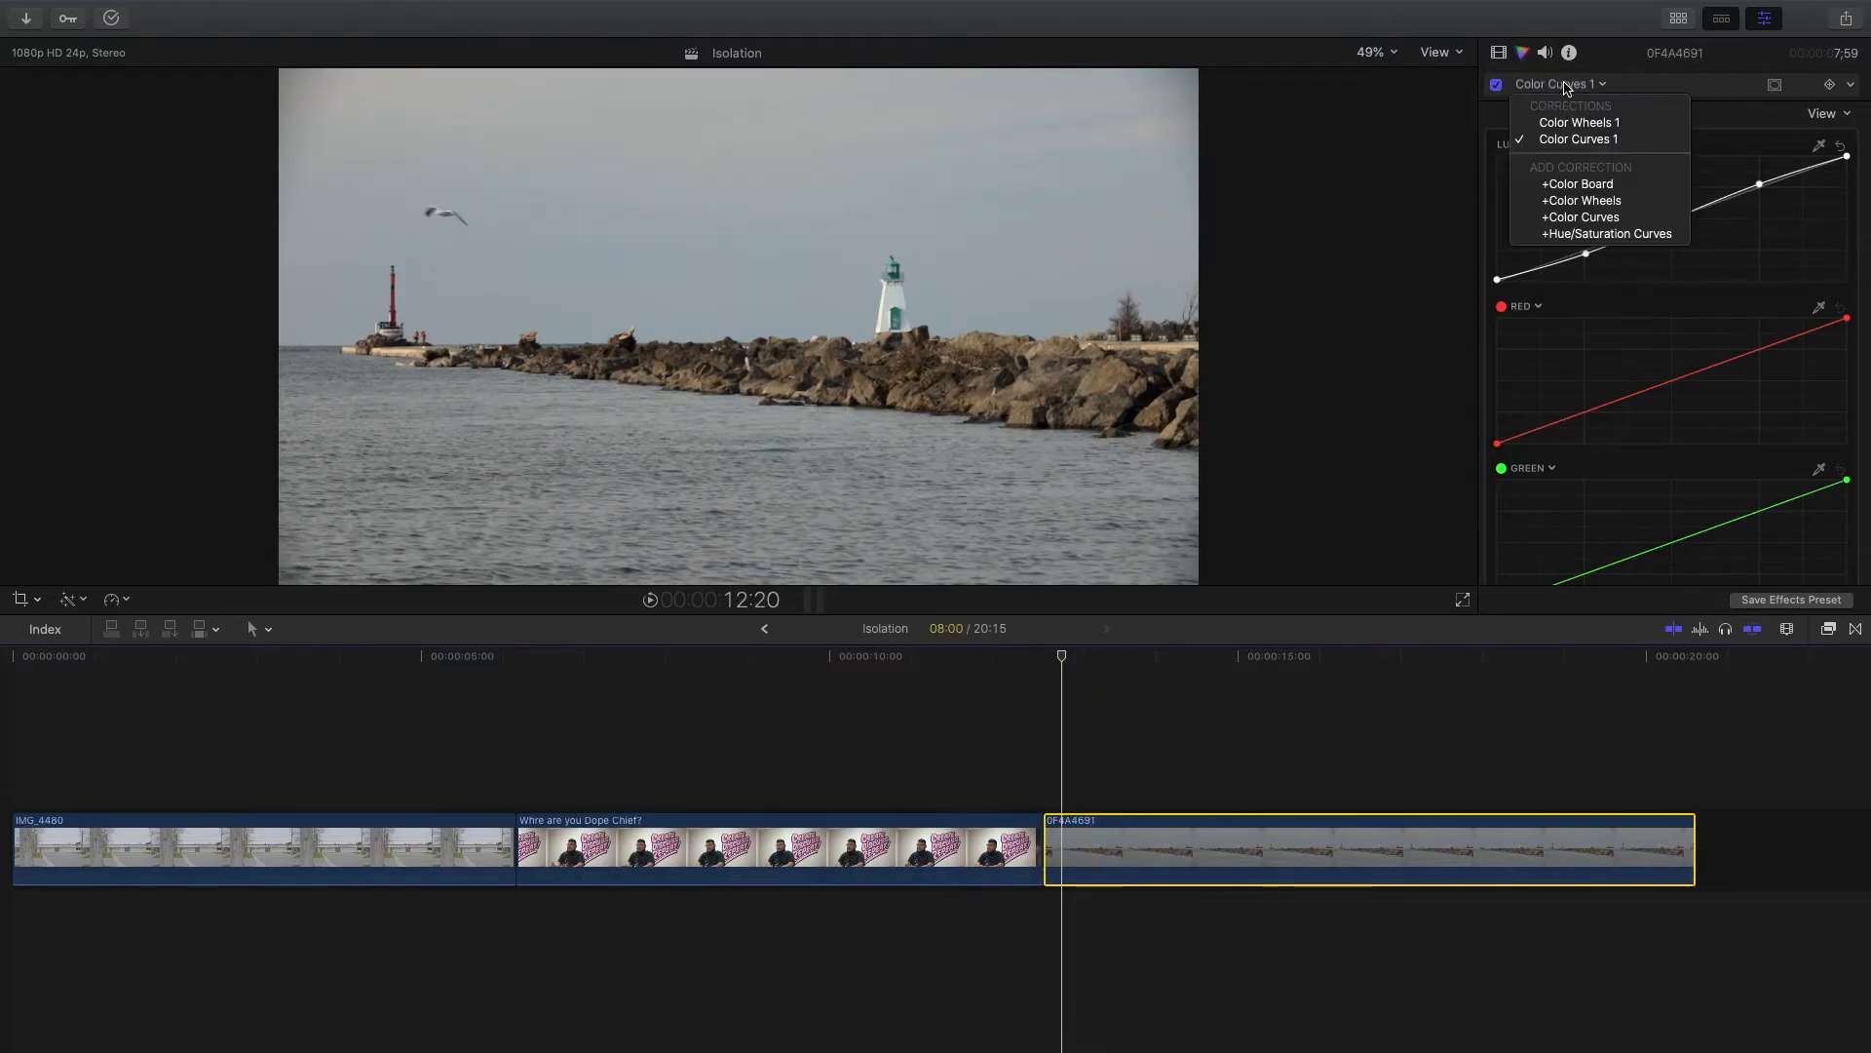
click(1583, 185)
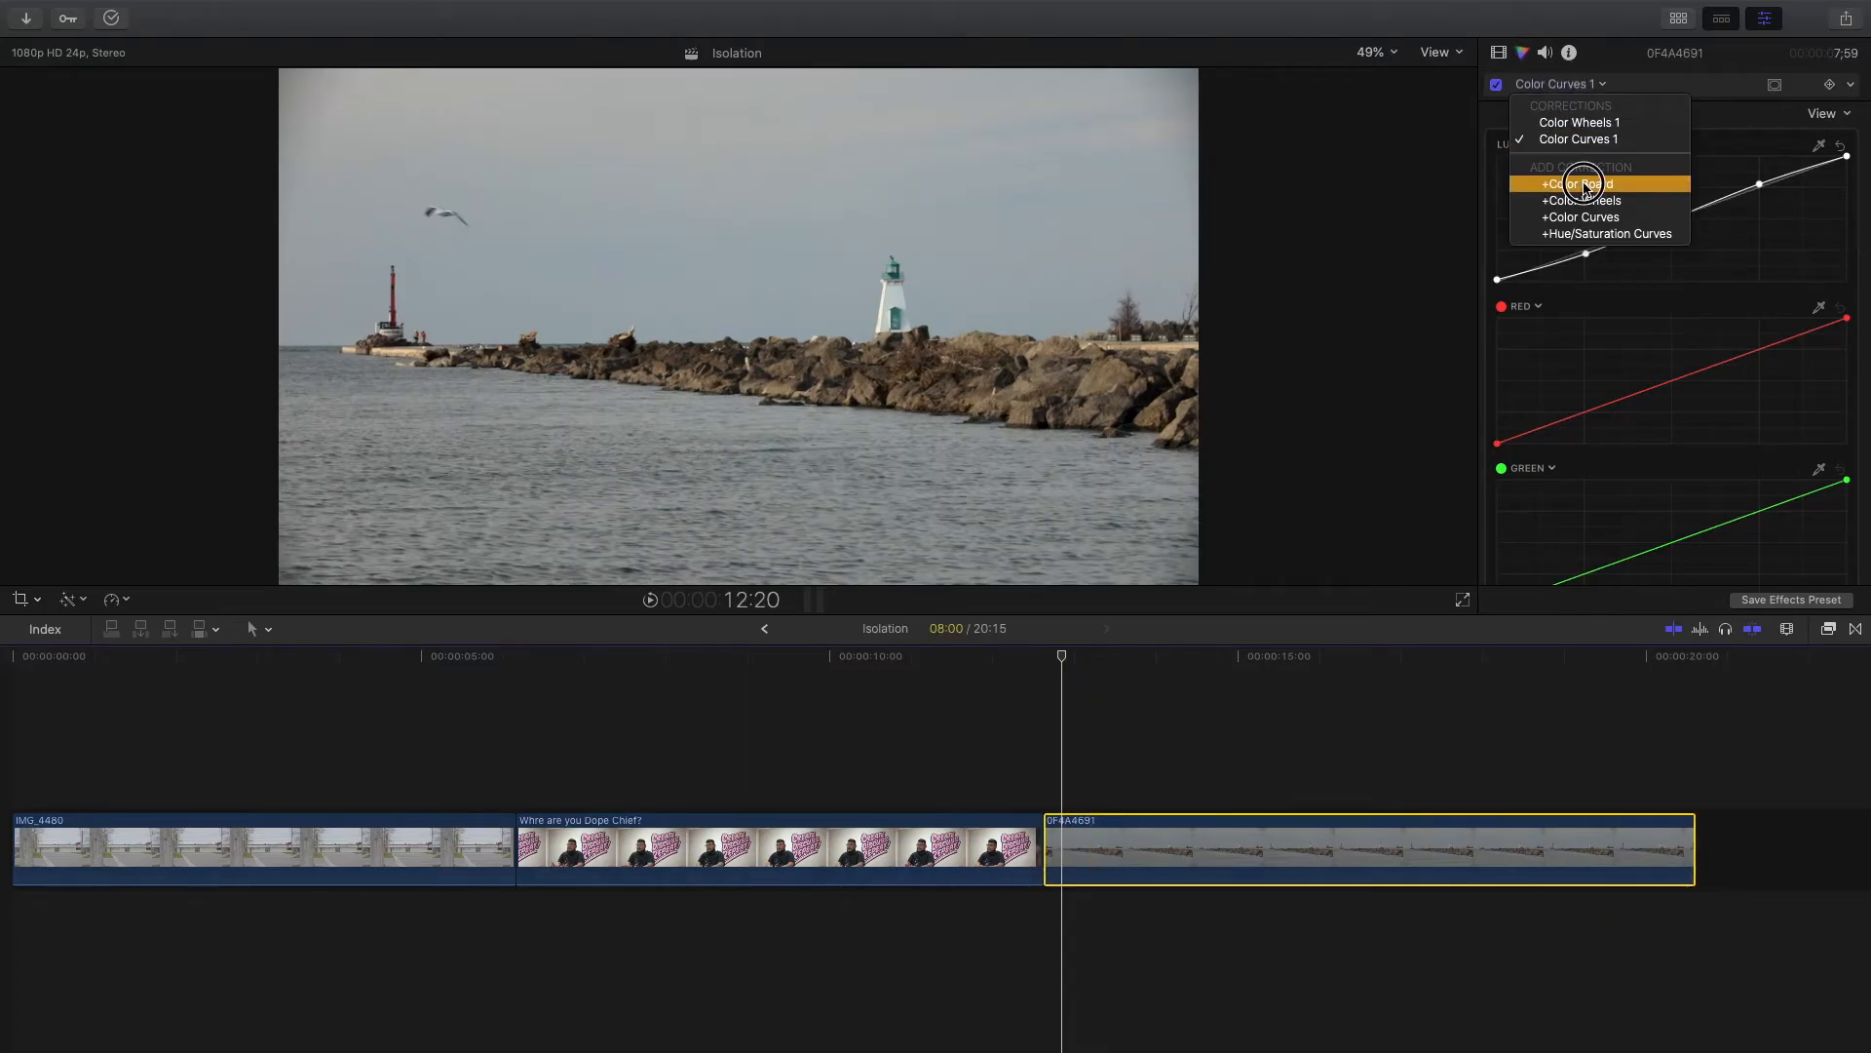
click(1776, 85)
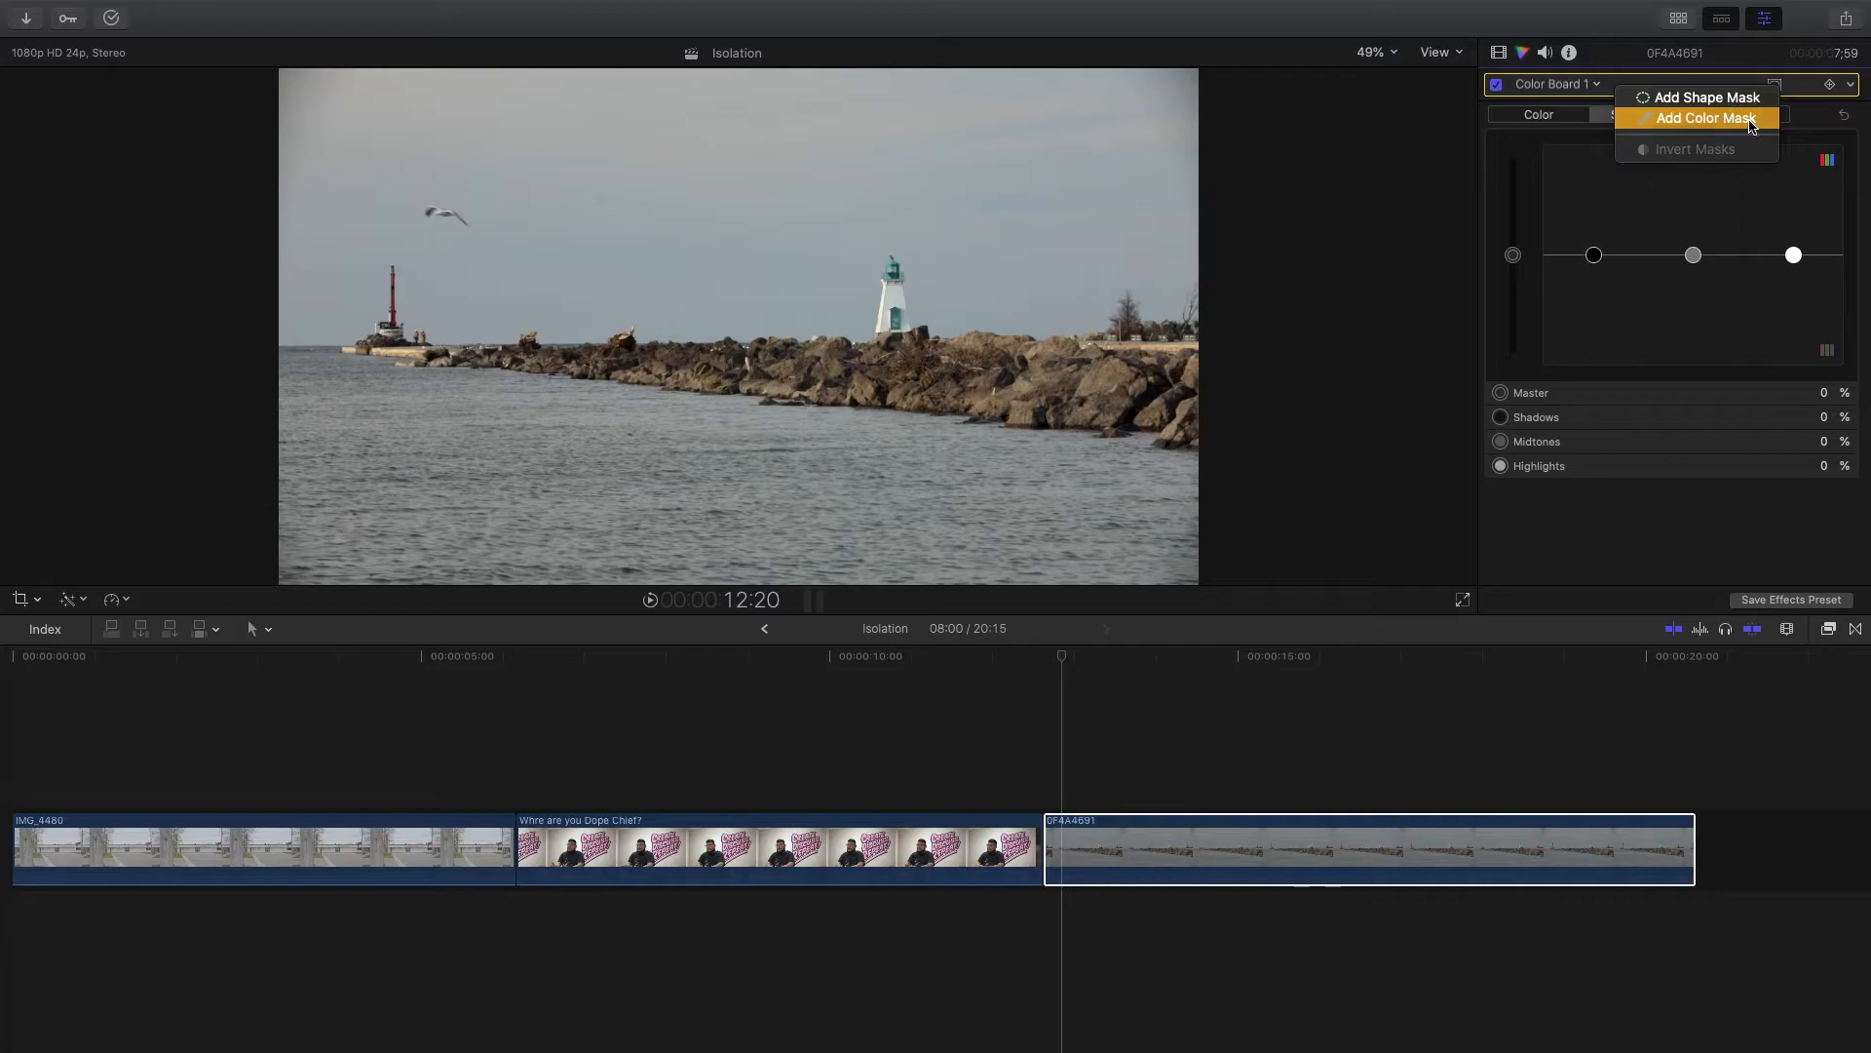
click(1752, 118)
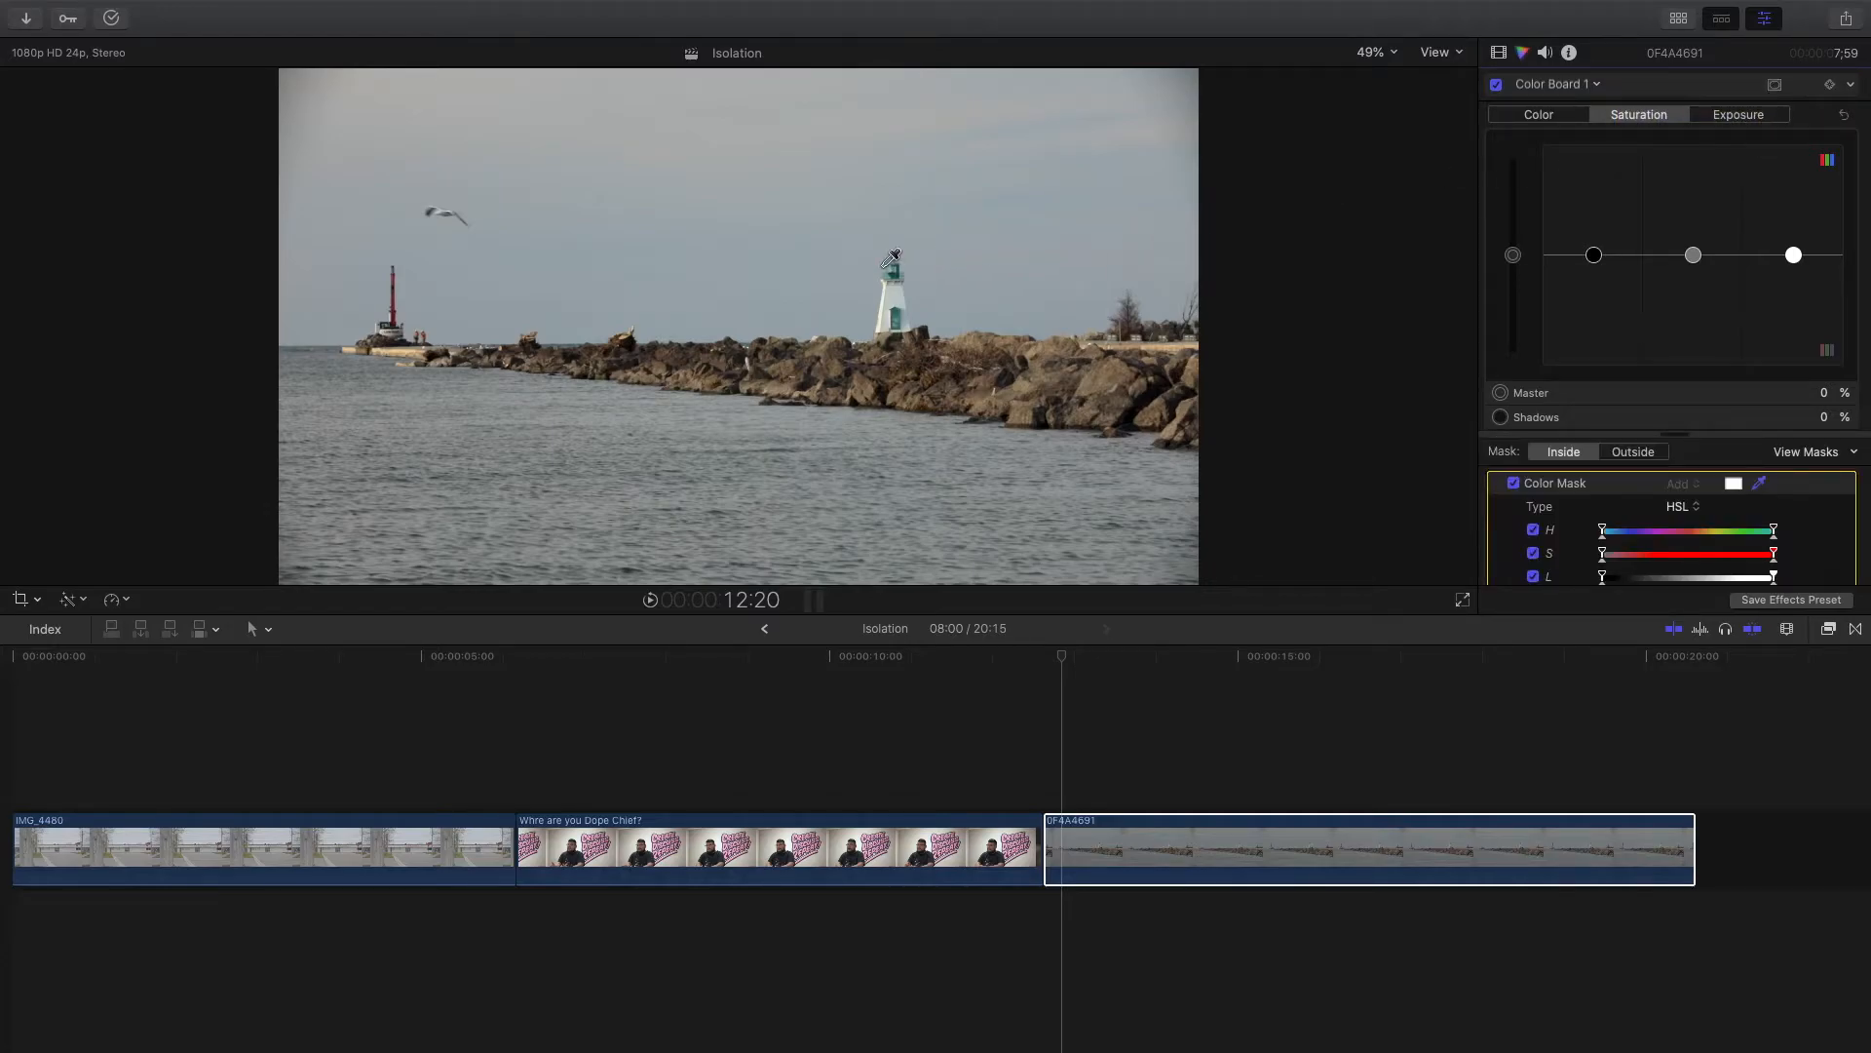
- Sample the green of the lighthouse's roof into the color mask of the third clip
click(1374, 52)
click(1400, 203)
scroll(1450, 326, right, 5)
scroll(1453, 326, up, 8)
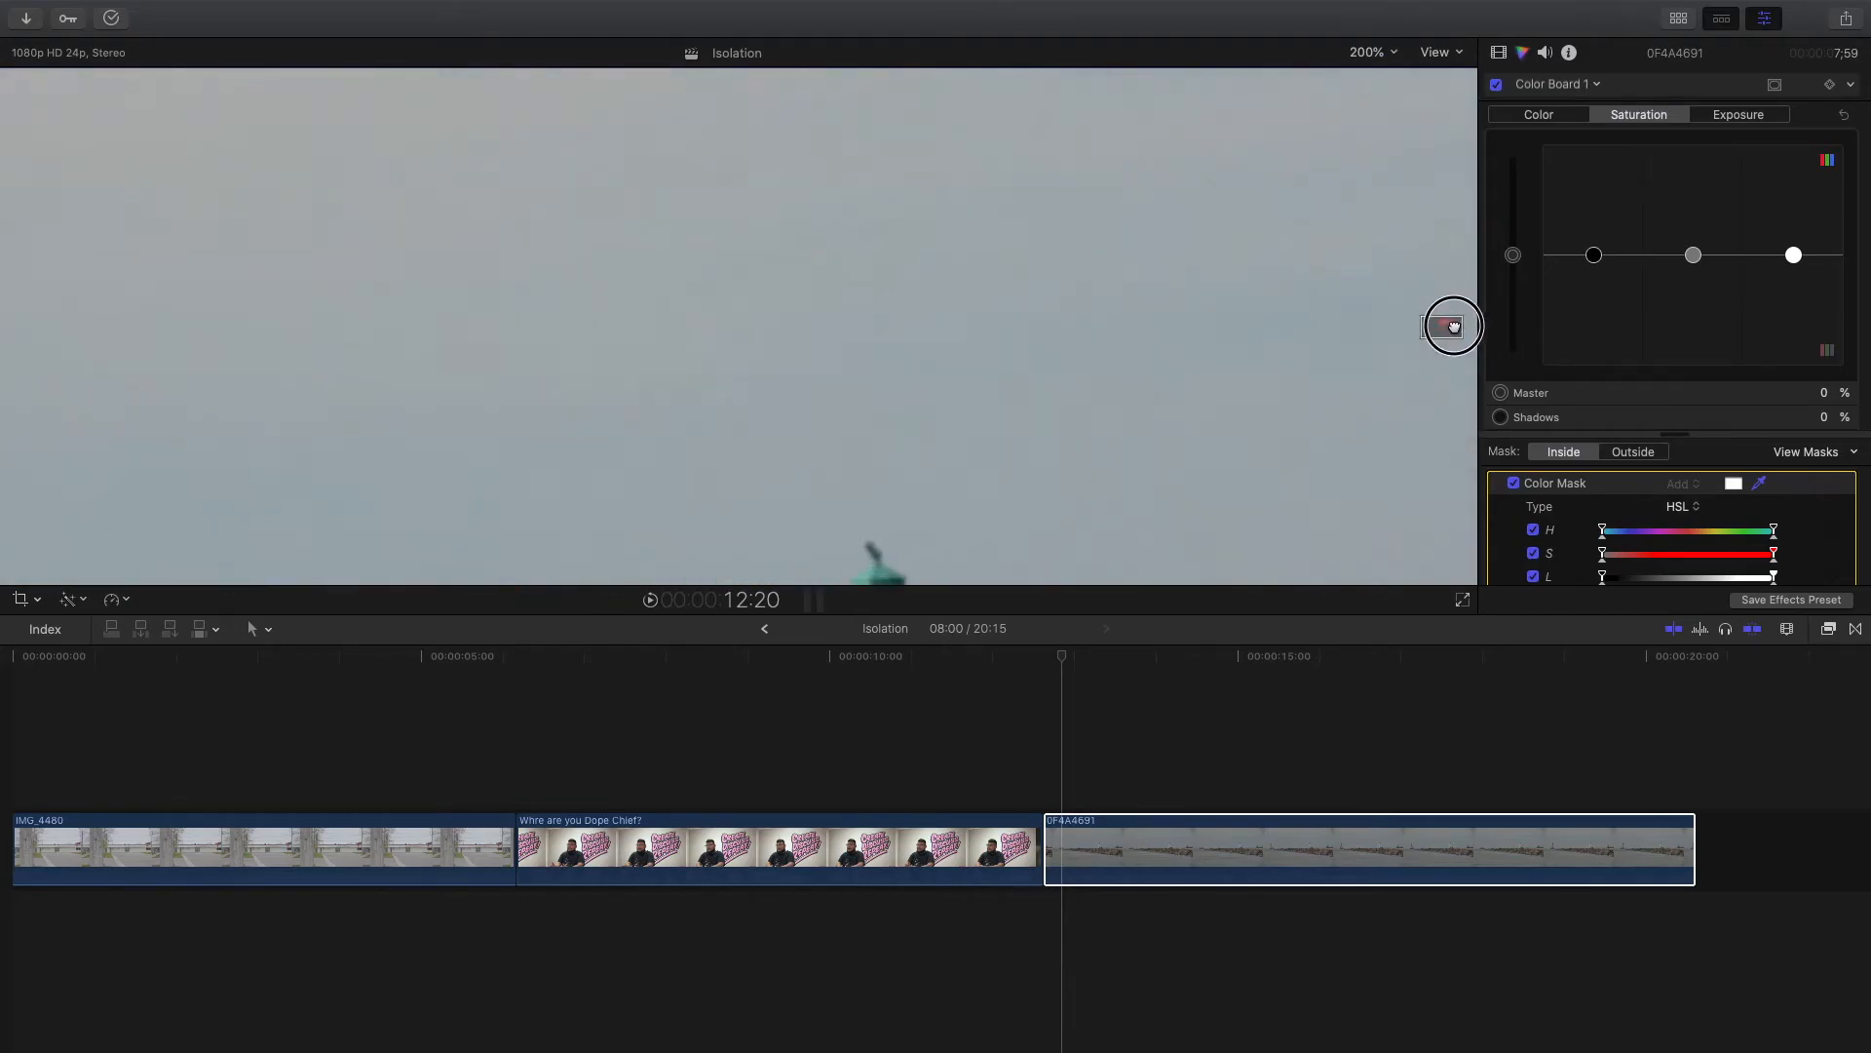
scroll(1454, 327, down, 6)
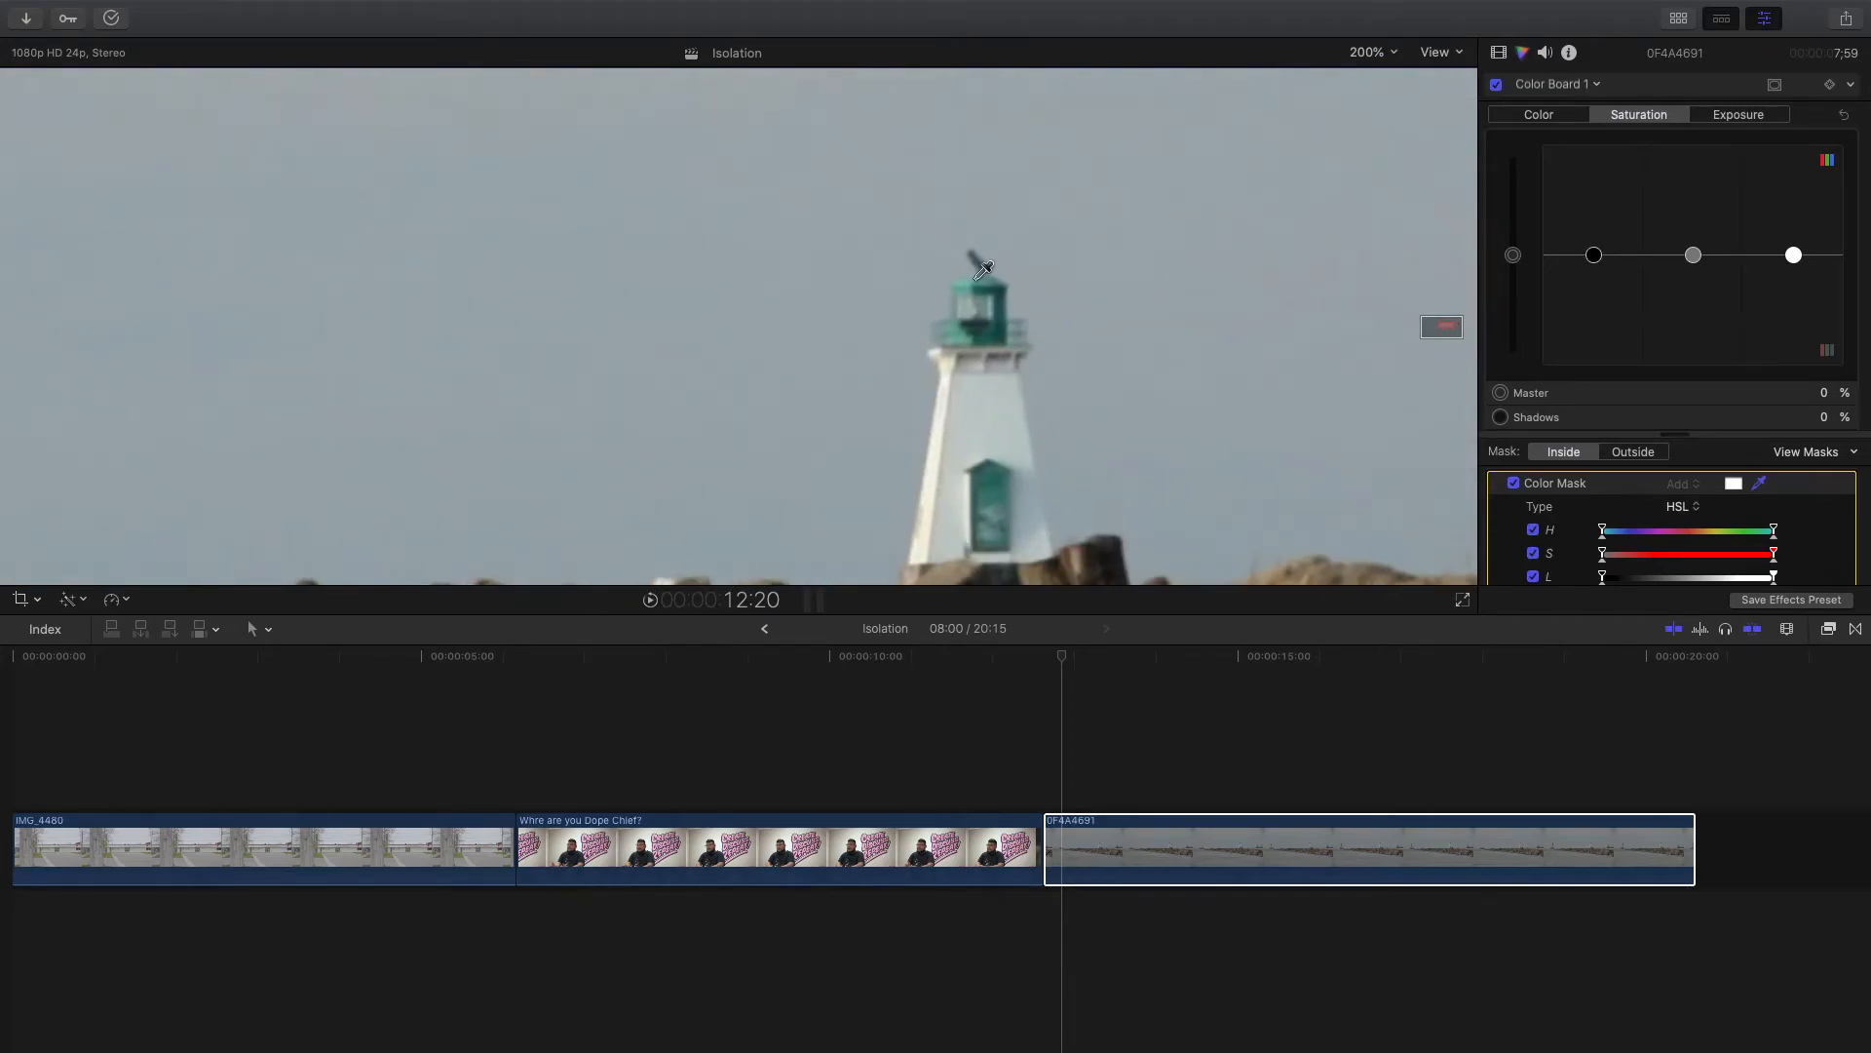
drag(984, 273, 994, 276)
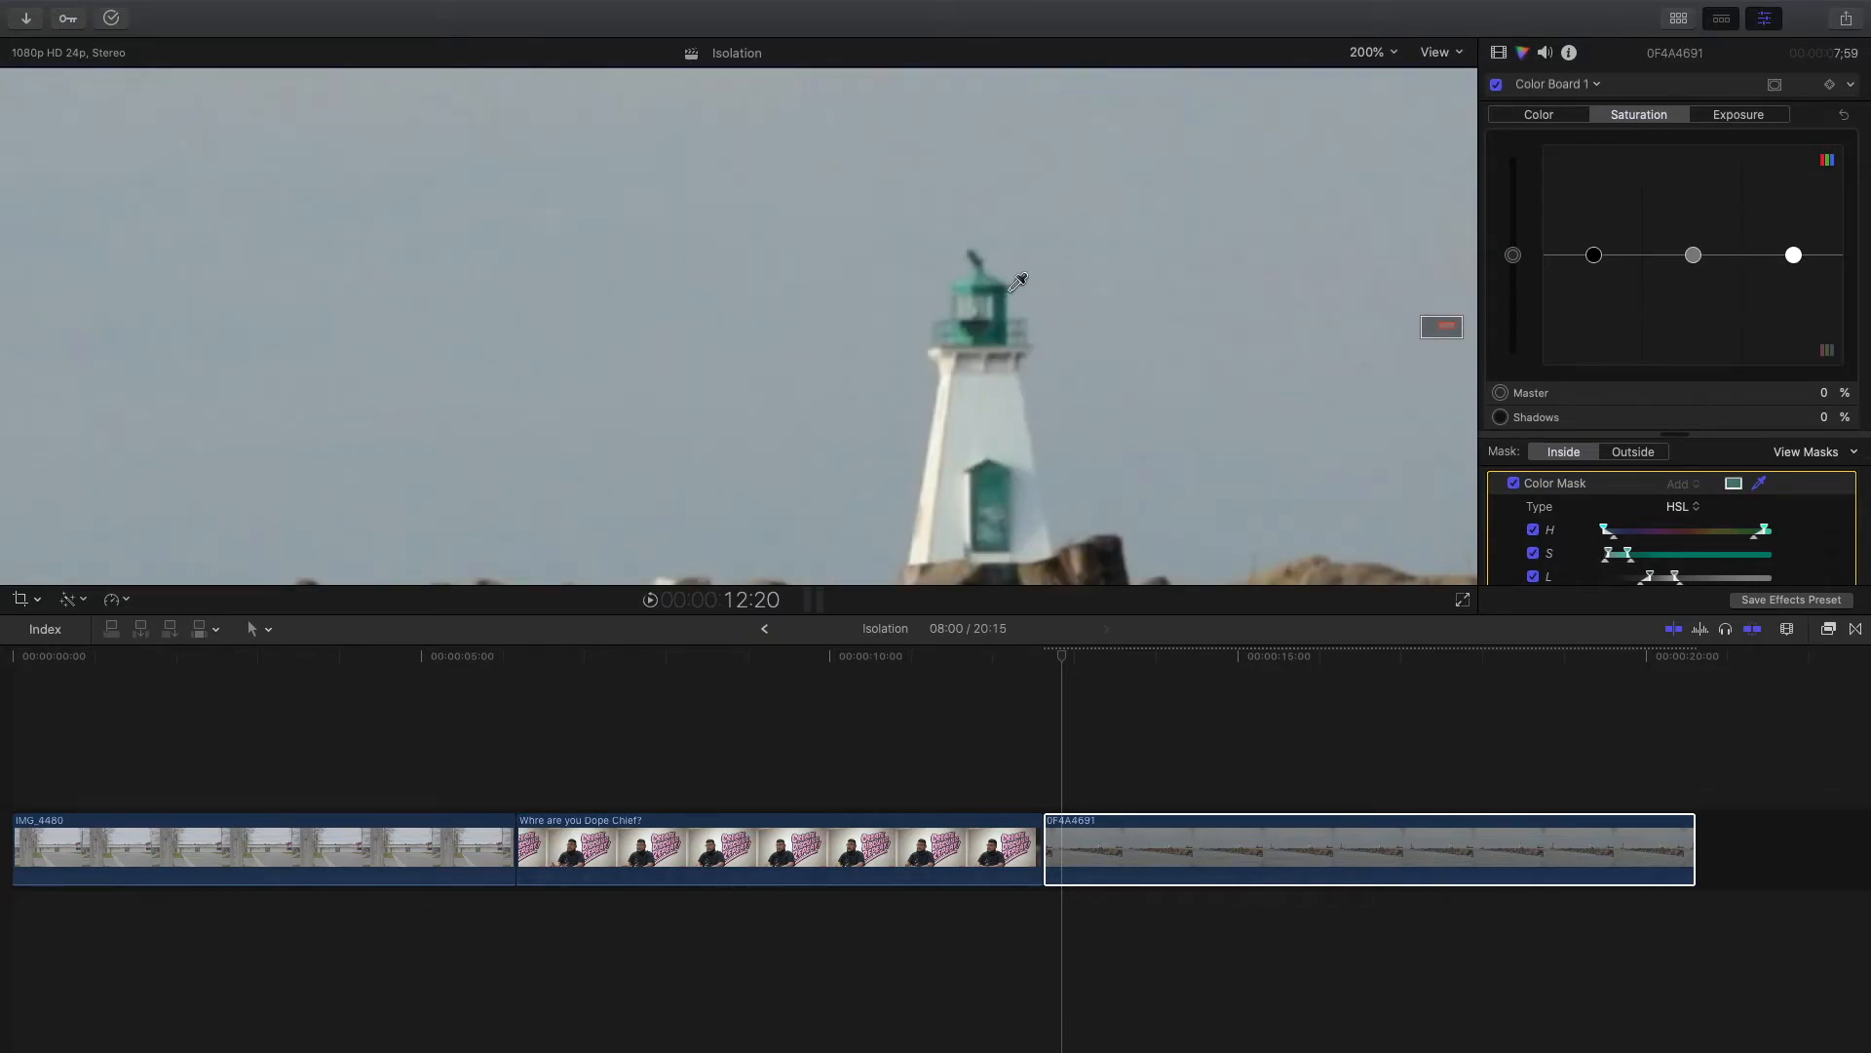
- Add the green shades of the lighthouse's lantern room and door to the color mask
click(988, 328)
drag(986, 328, 986, 325)
click(987, 327)
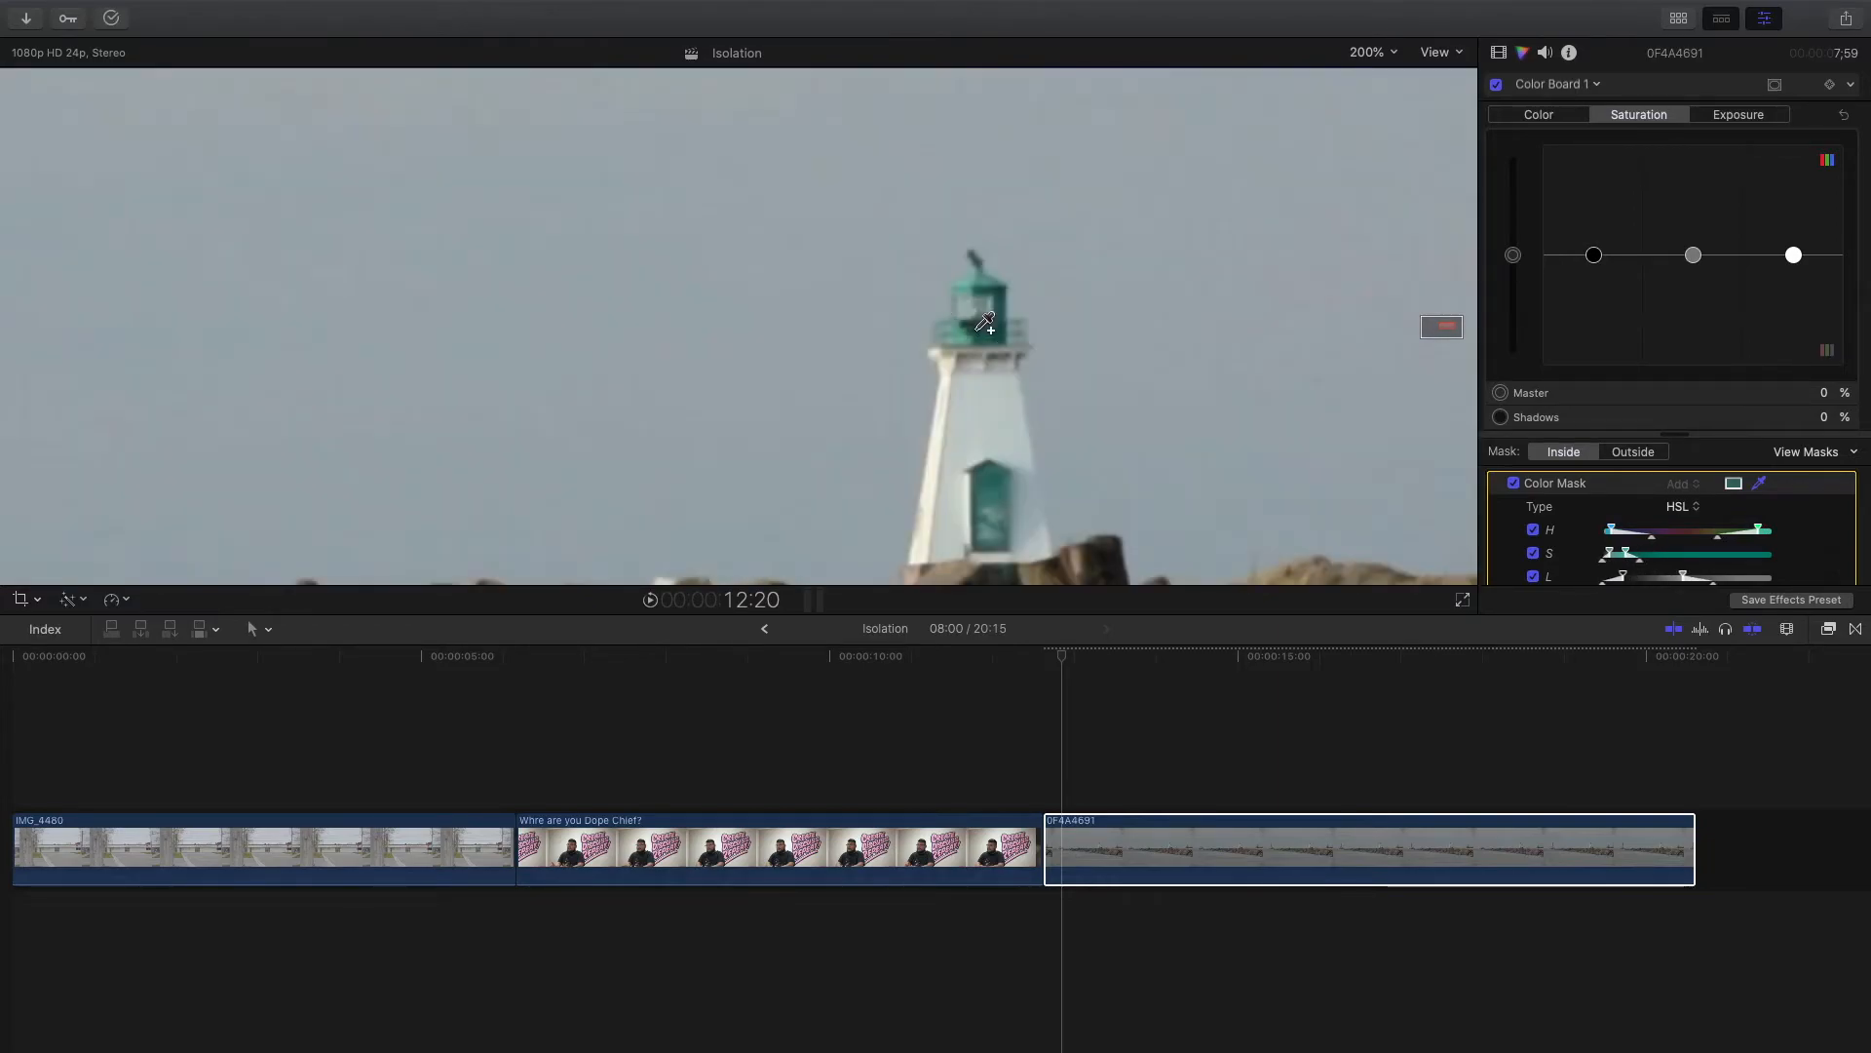
drag(989, 495, 990, 495)
click(991, 506)
click(993, 507)
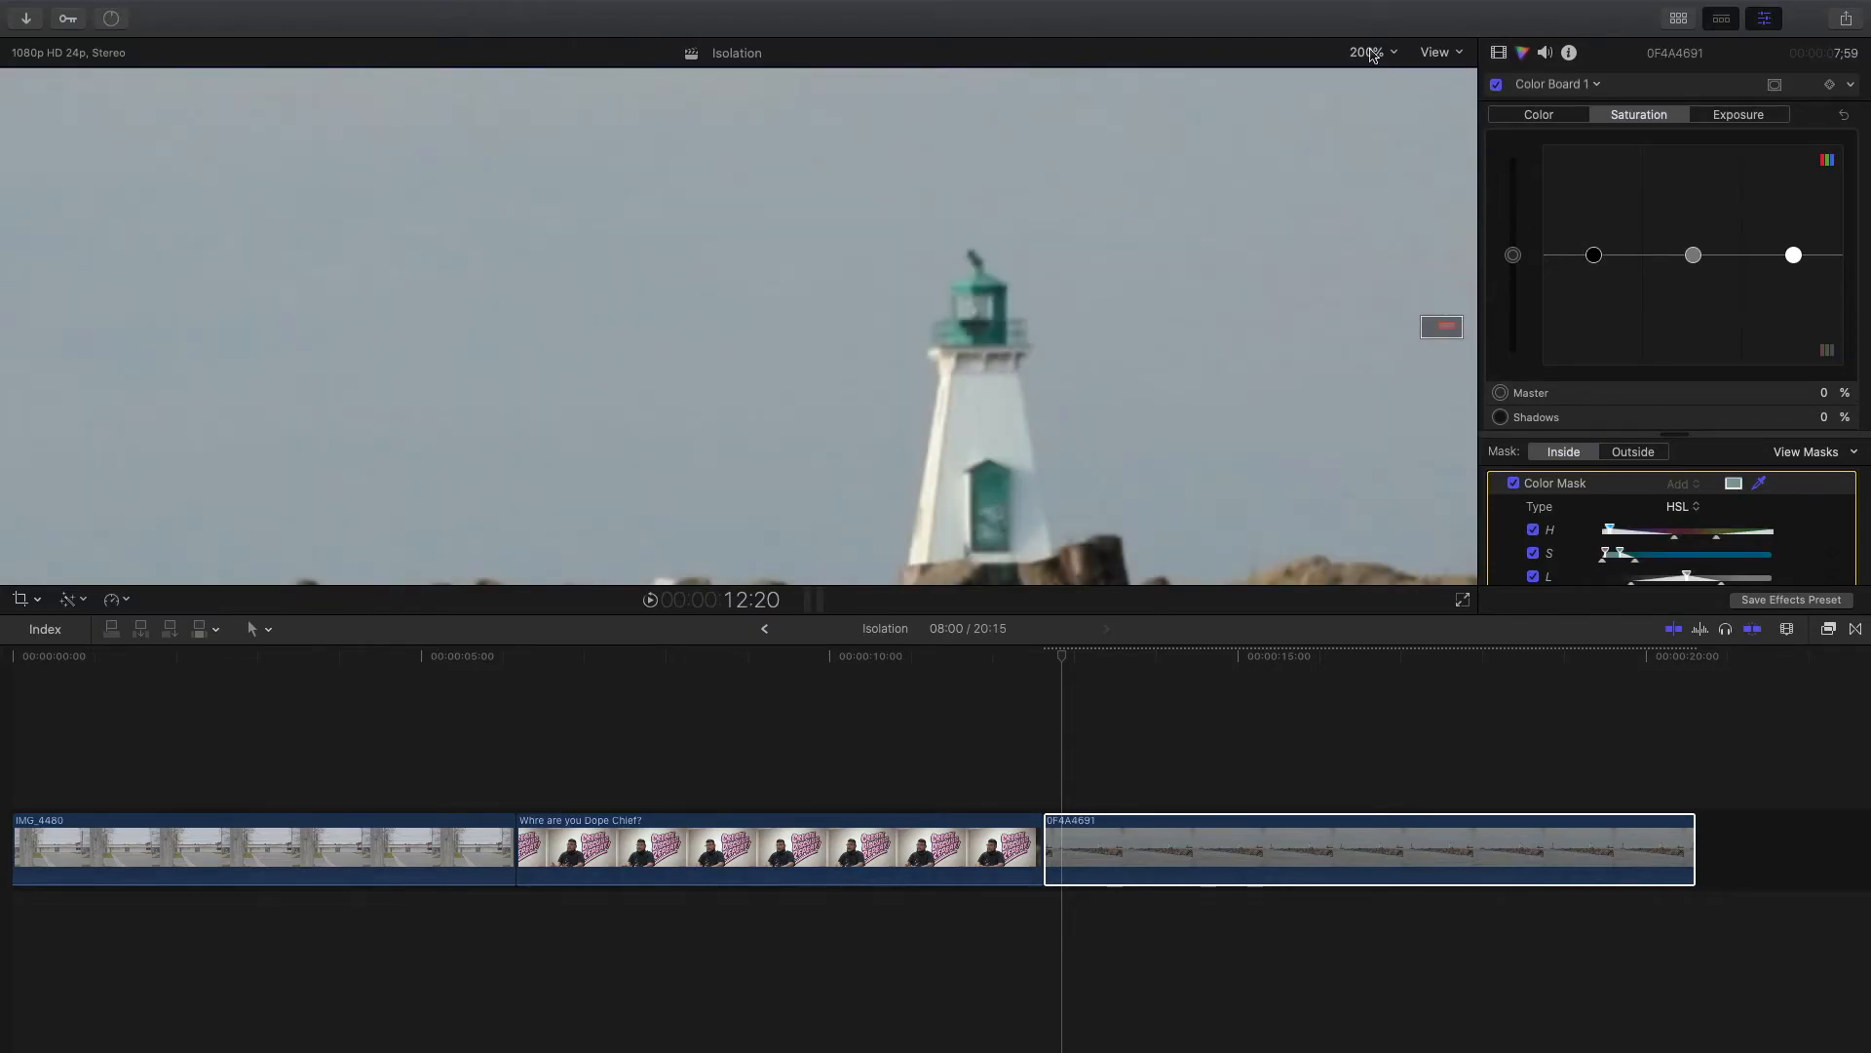
- Set the Master saturation outside the lighthouse clip's color mask to -100%
click(1371, 54)
click(1377, 69)
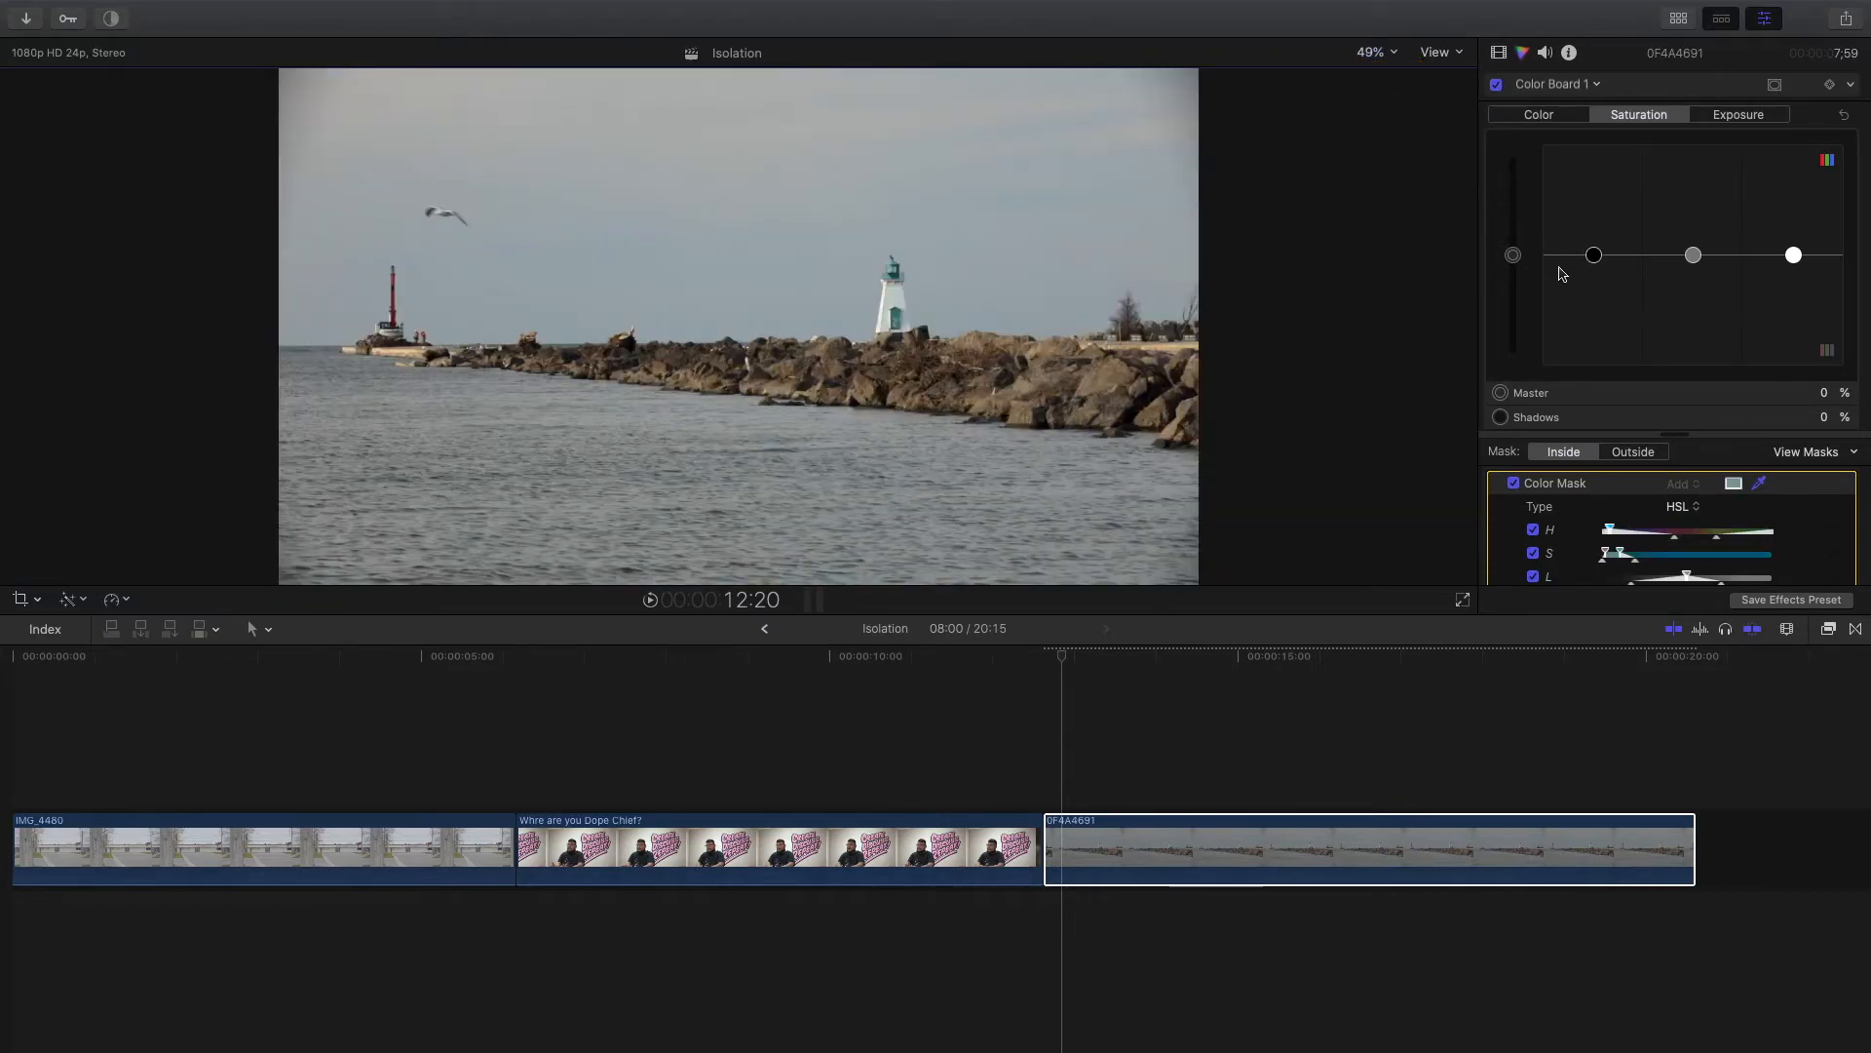
click(1643, 454)
drag(1514, 254, 1528, 474)
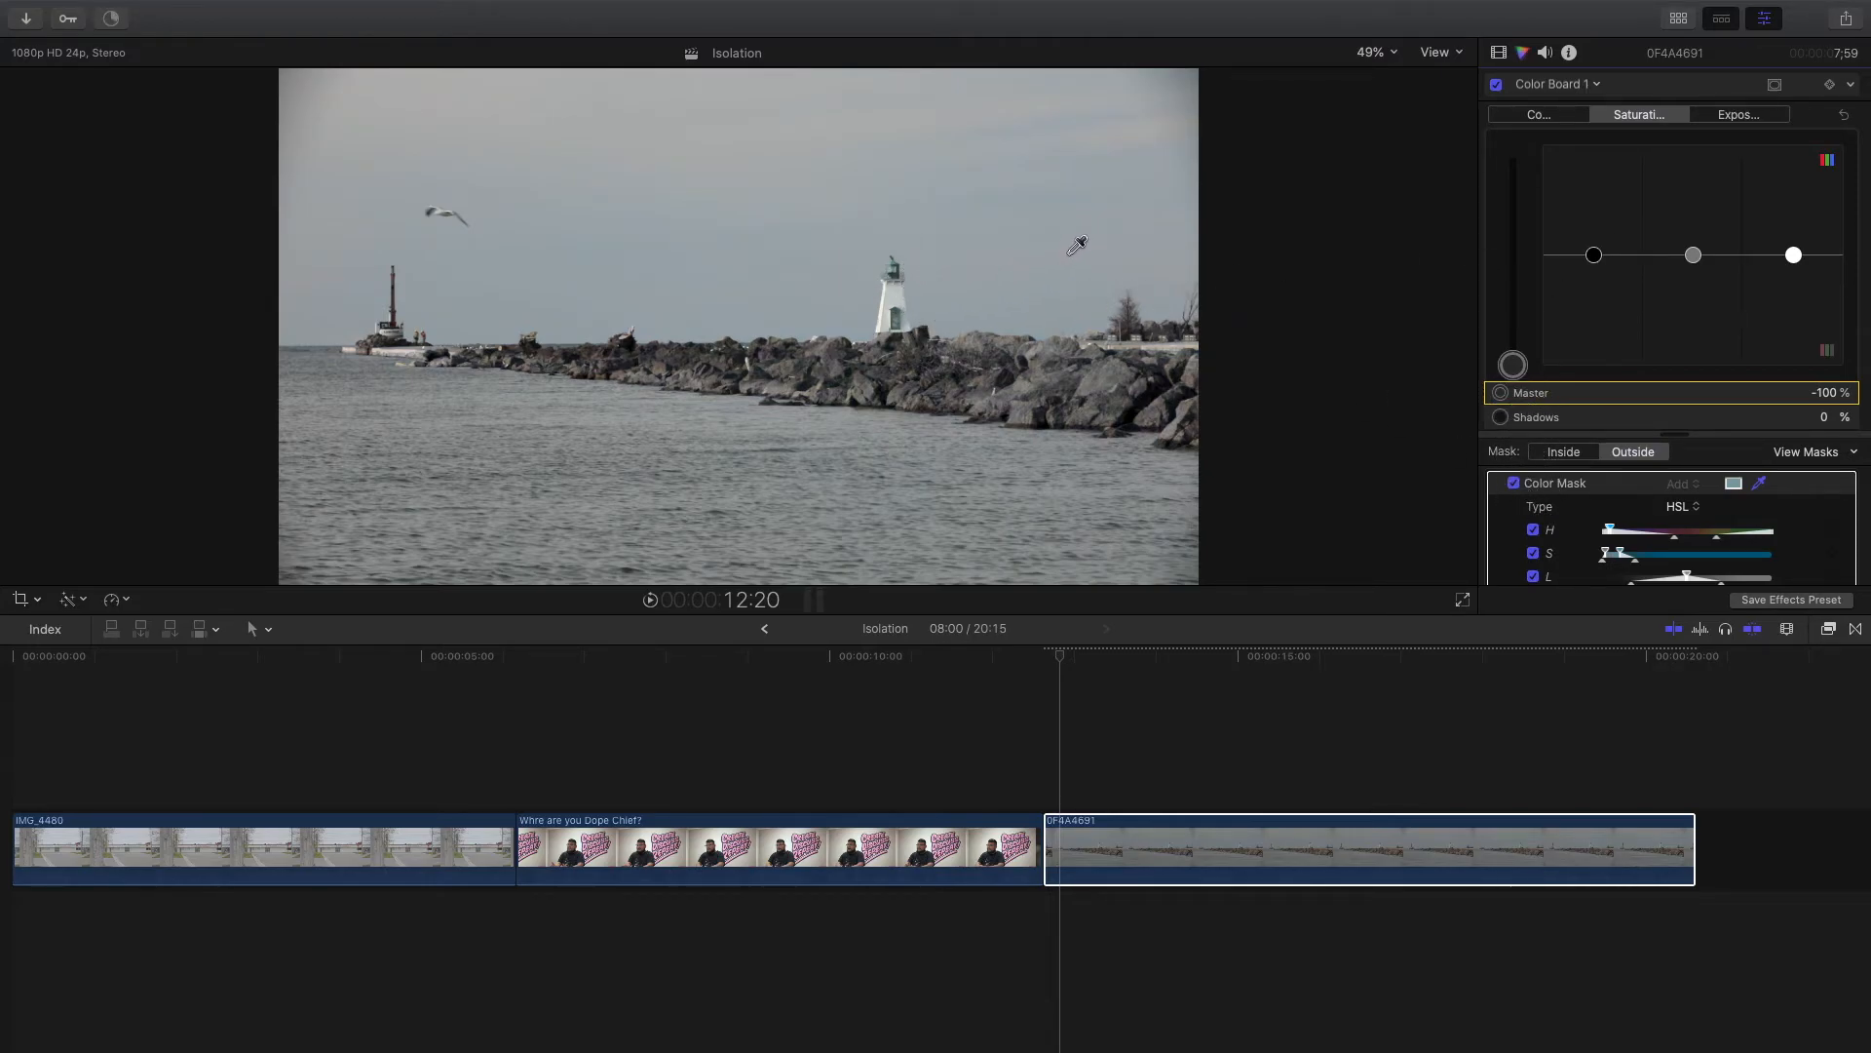
- Add a shape mask to the correction and fit it as a narrow upright ellipse around the lighthouse
click(1851, 85)
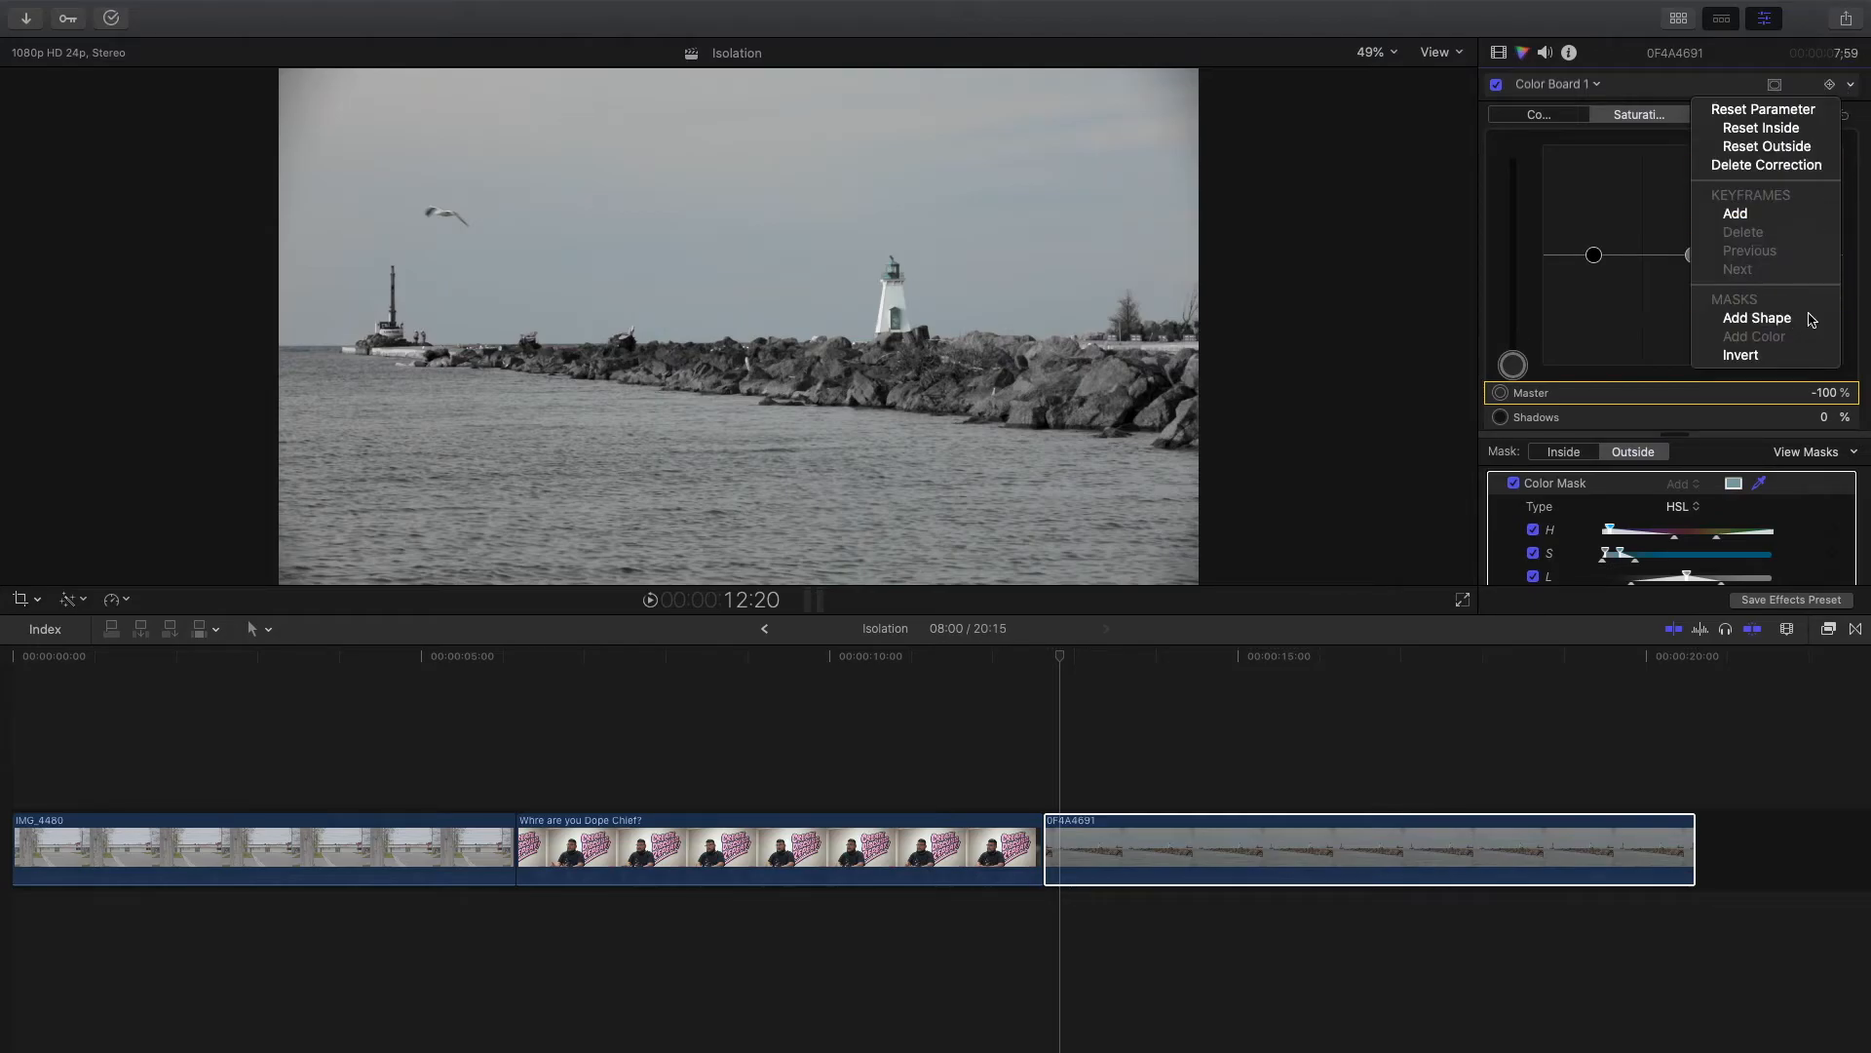
click(1755, 316)
drag(738, 326, 872, 309)
drag(896, 184, 898, 256)
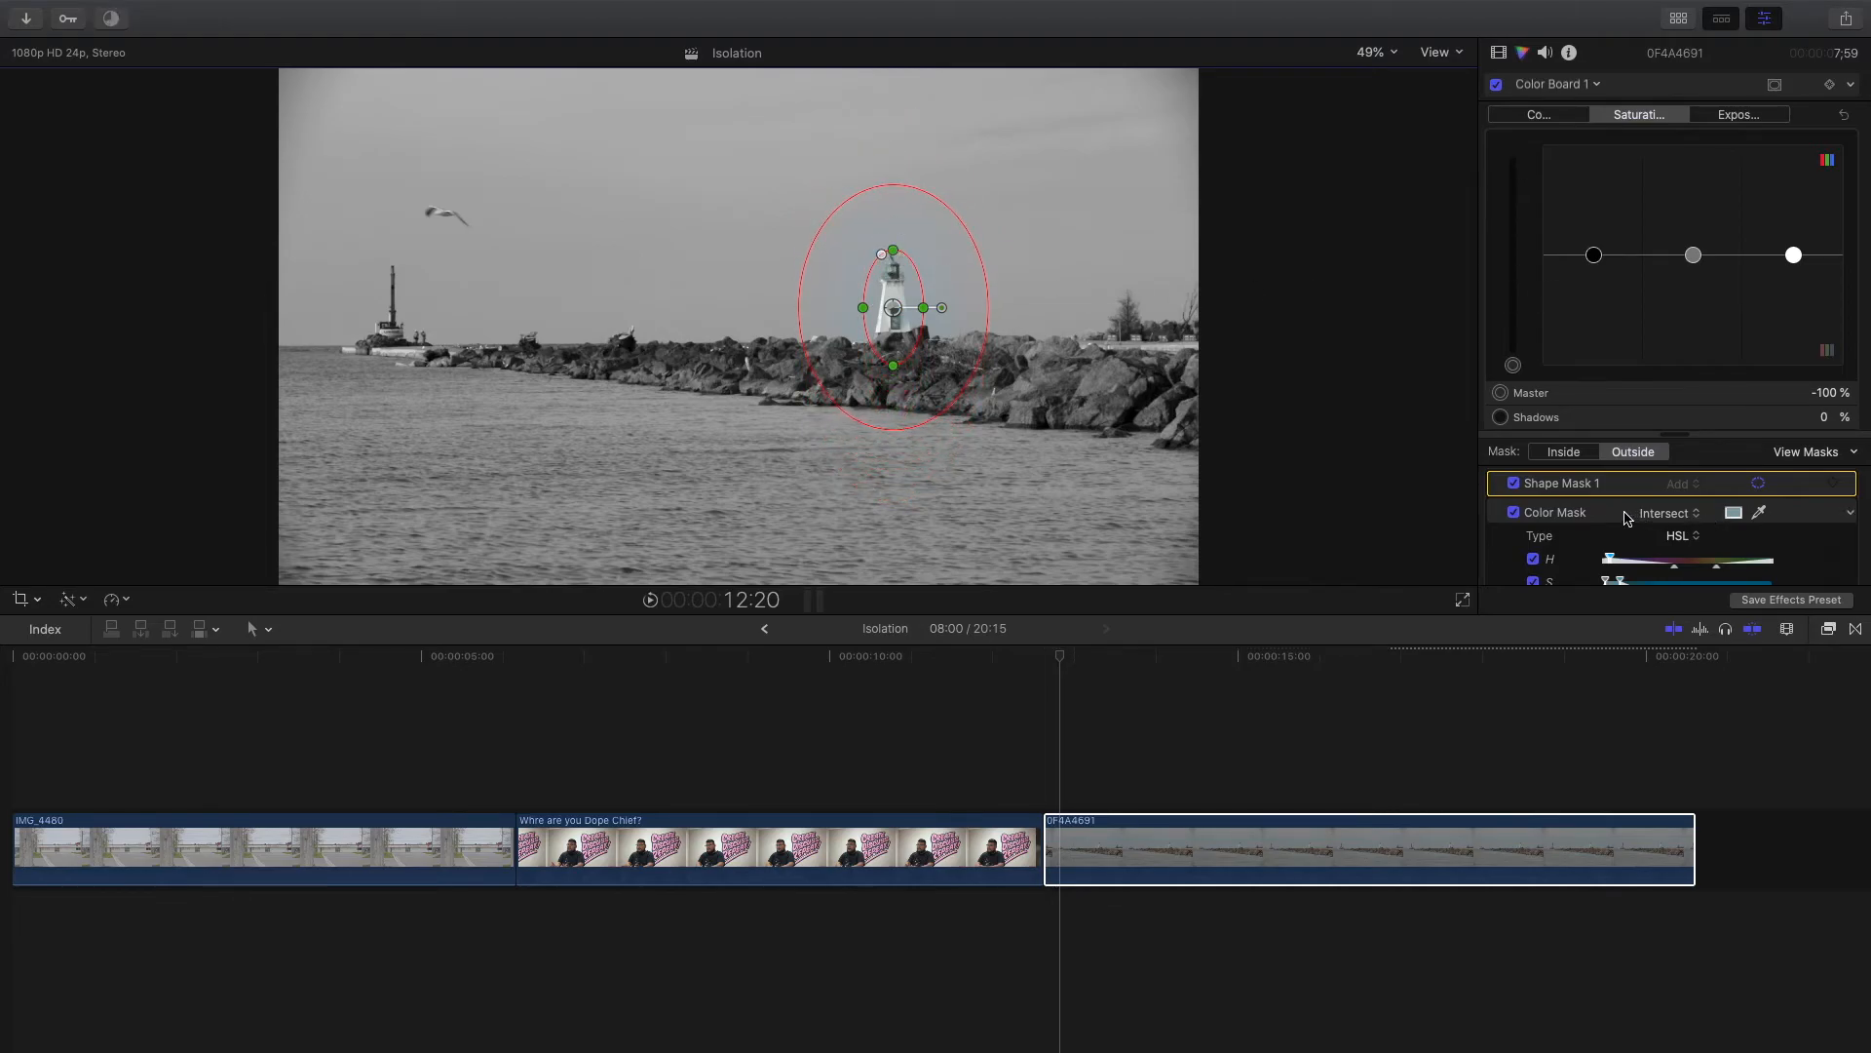
- Resample the color mask from the green top of the lighthouse within the shape mask
click(1759, 513)
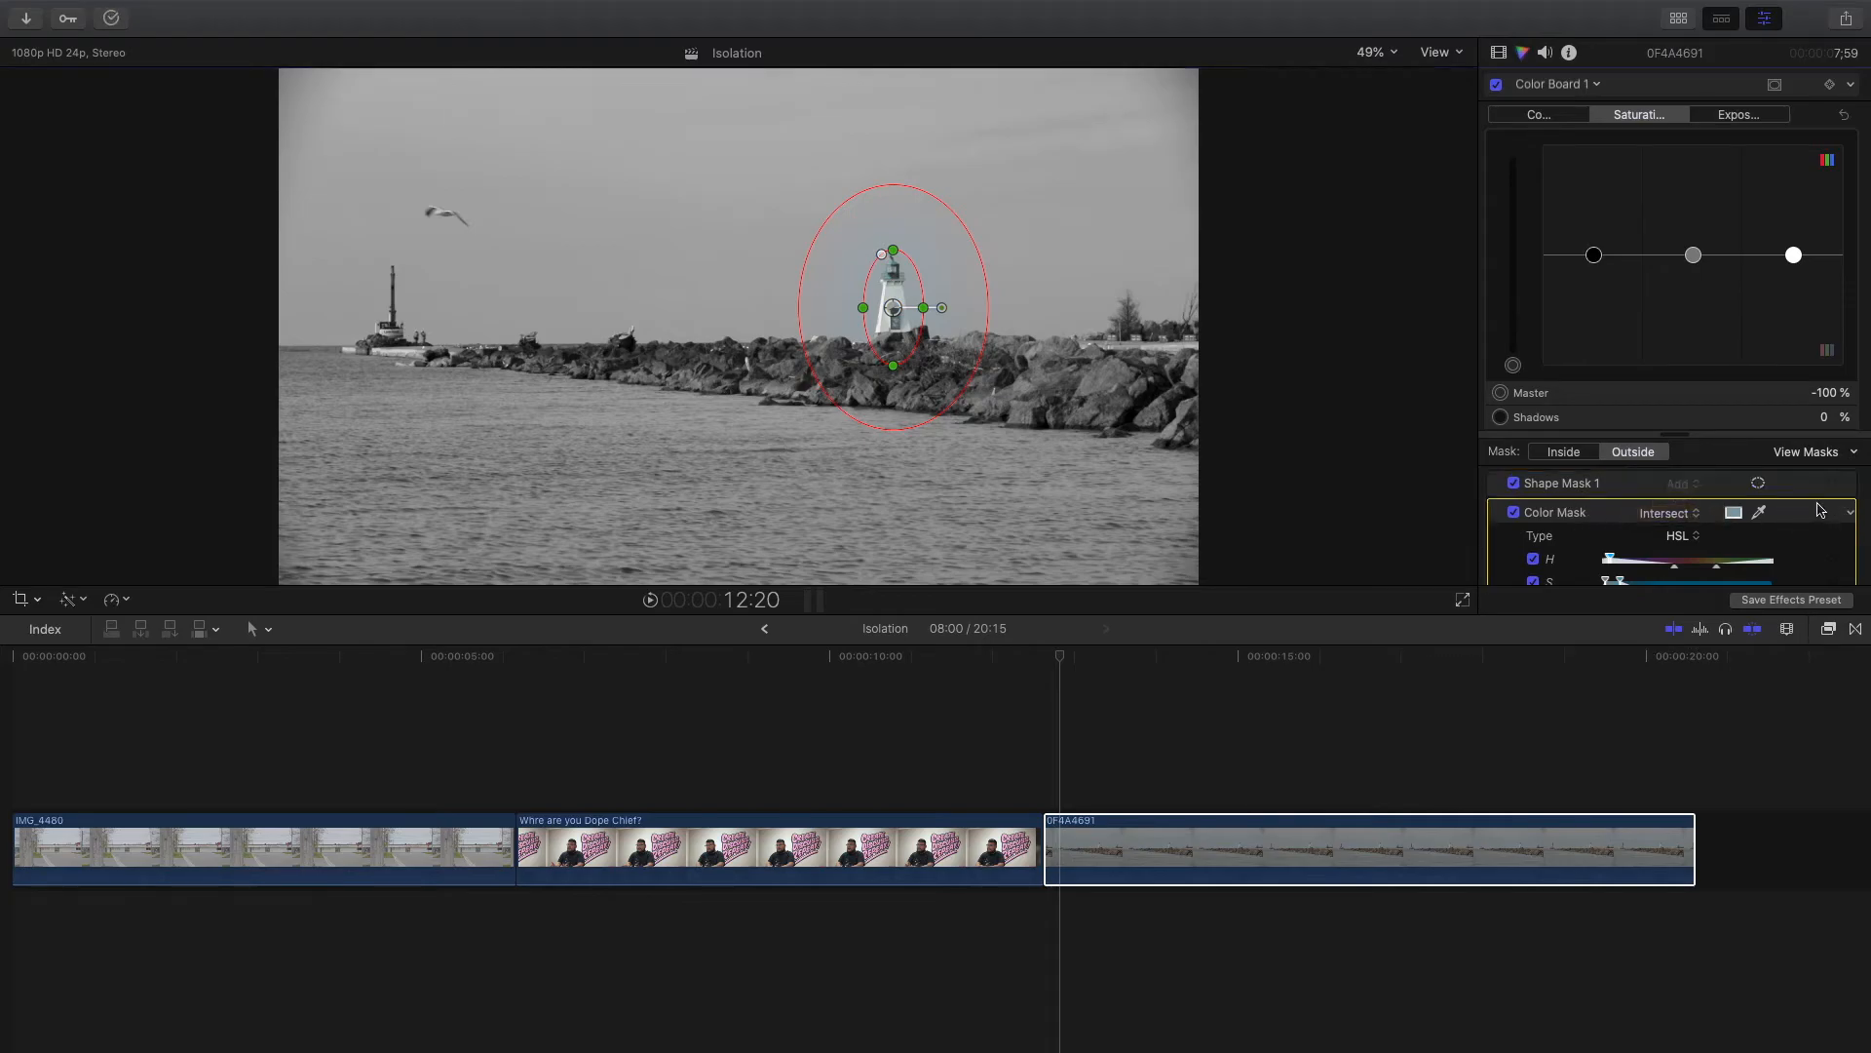
click(898, 276)
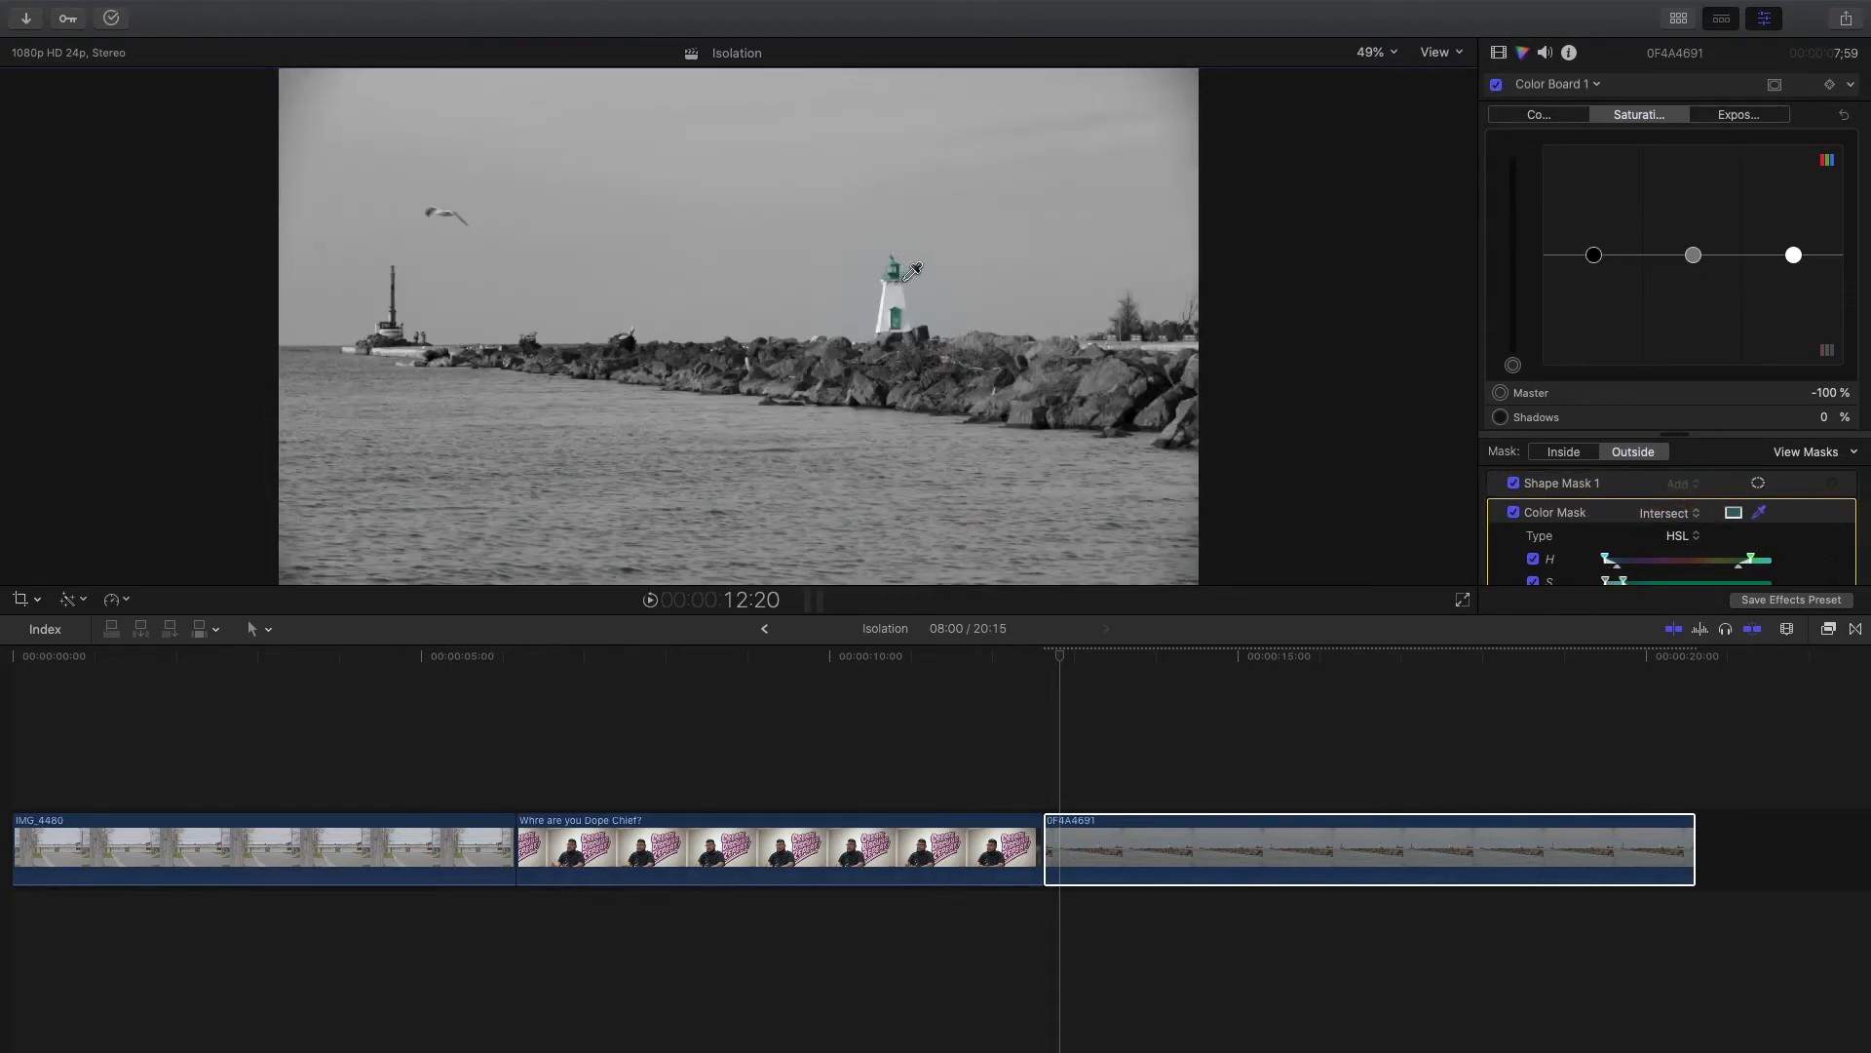
click(895, 272)
- Play back the lighthouse clip from its start to check the color isolation
click(1043, 692)
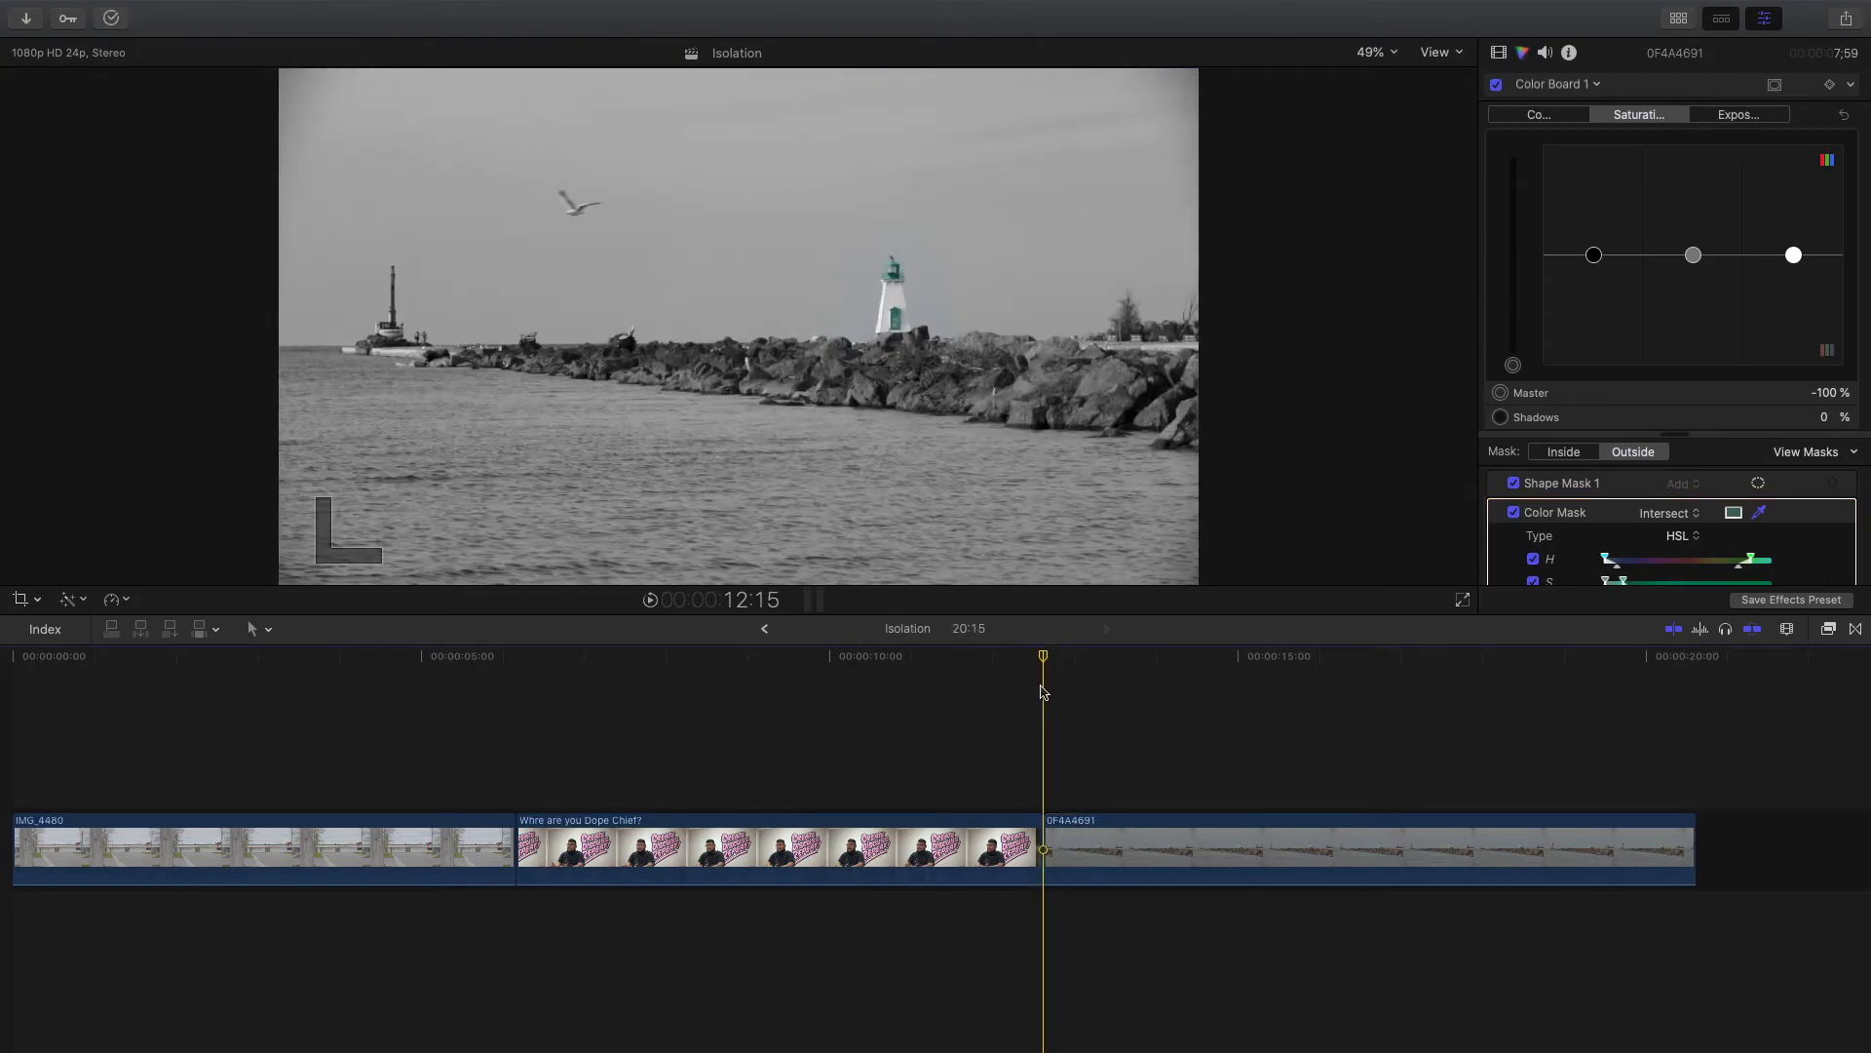
key(space)
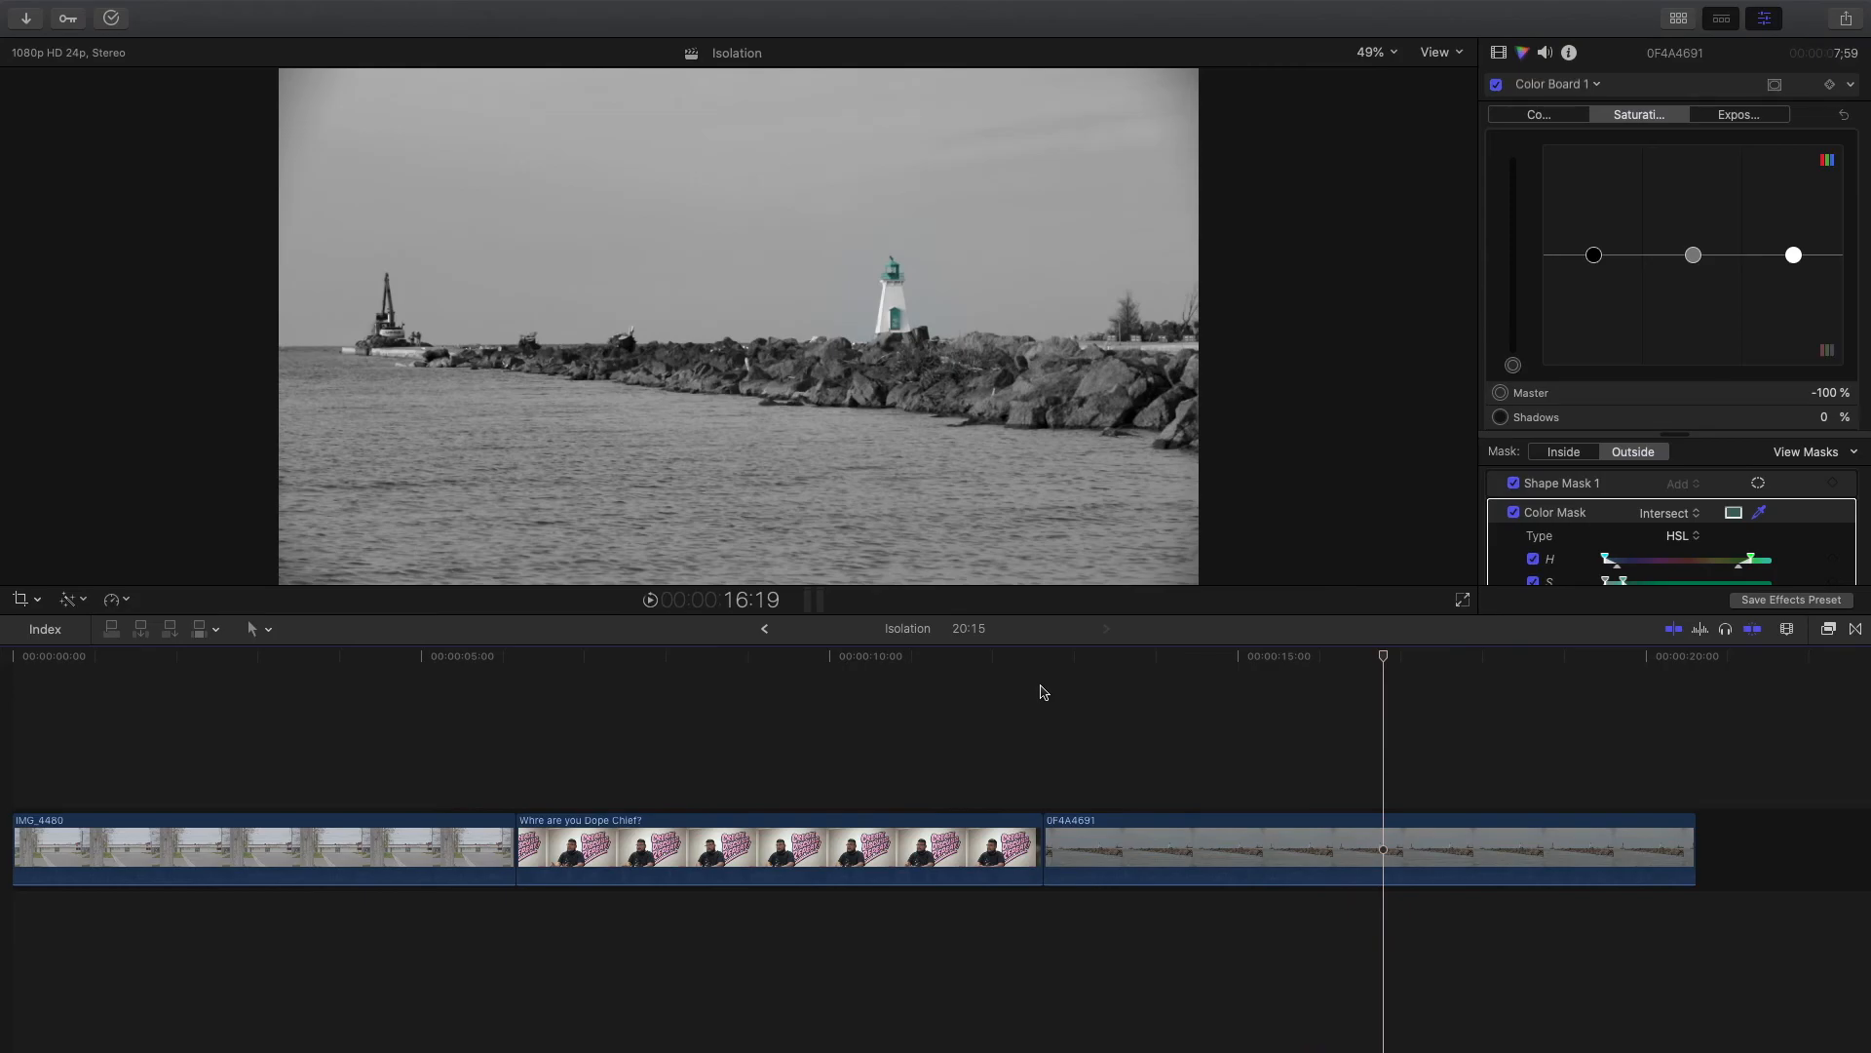
click(1067, 770)
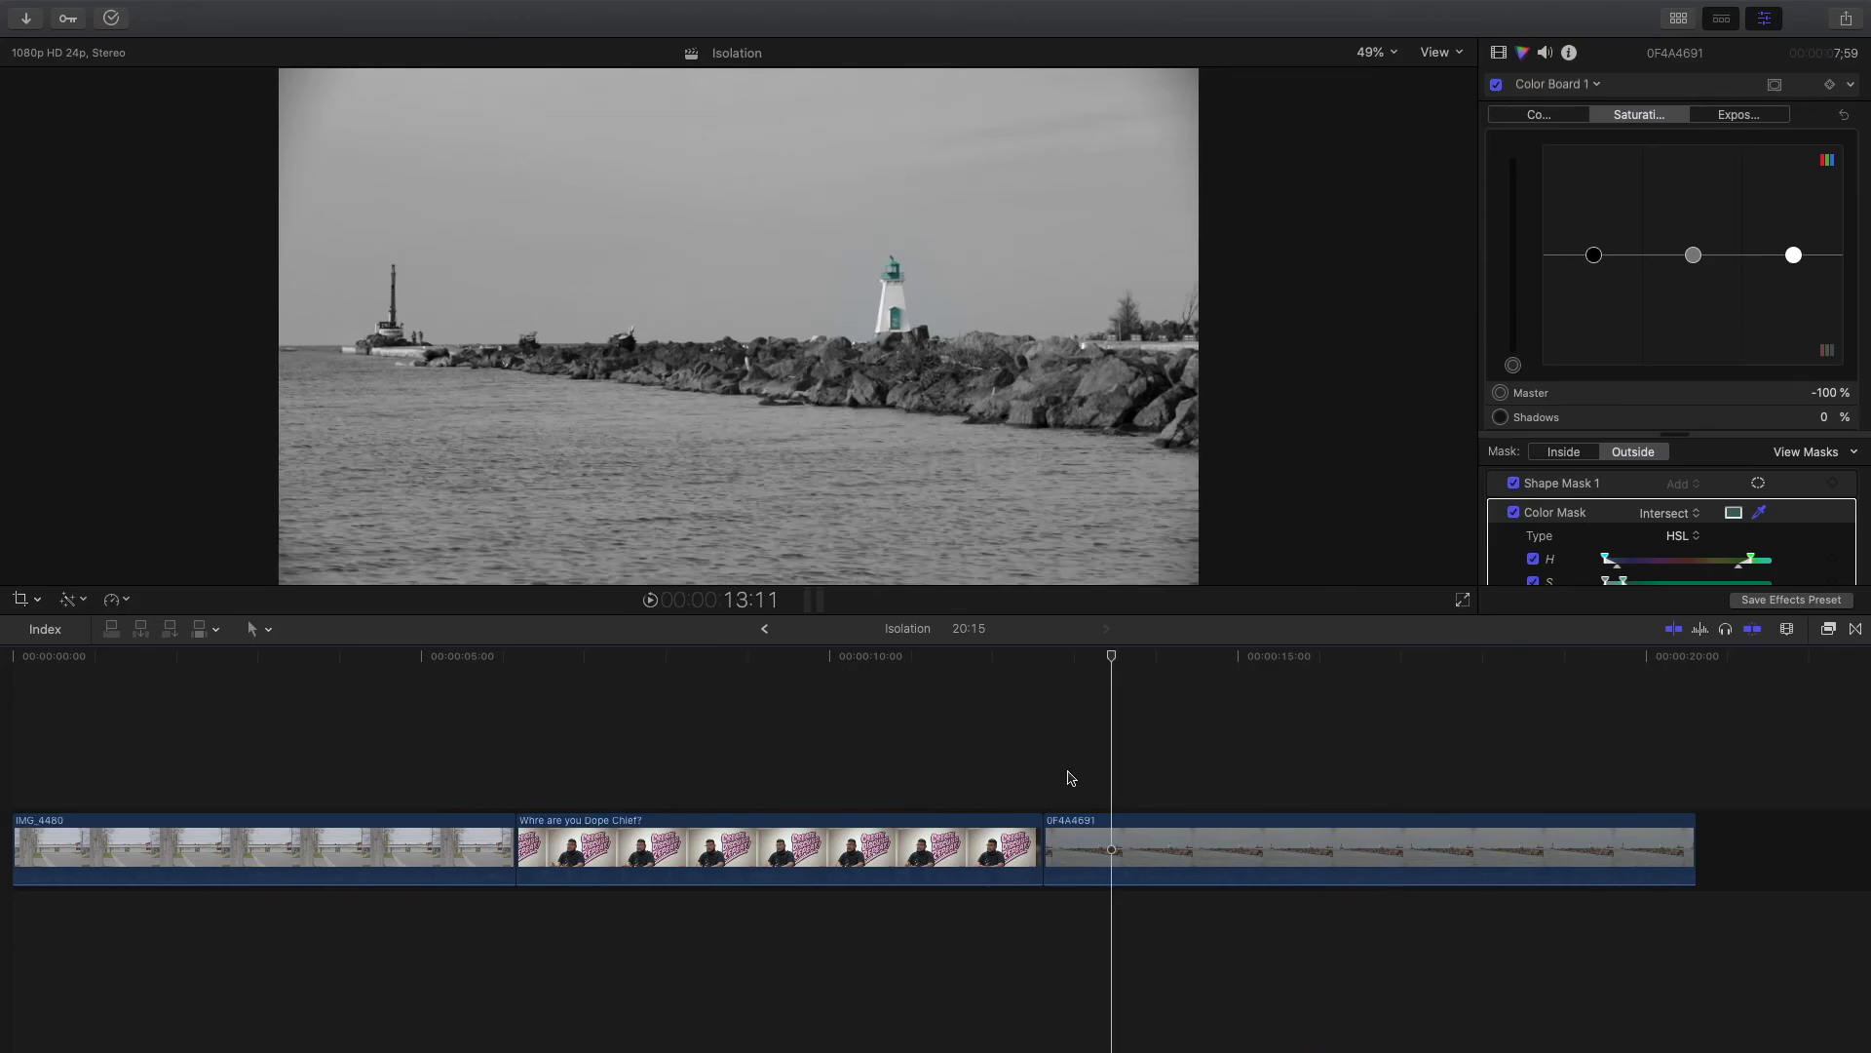